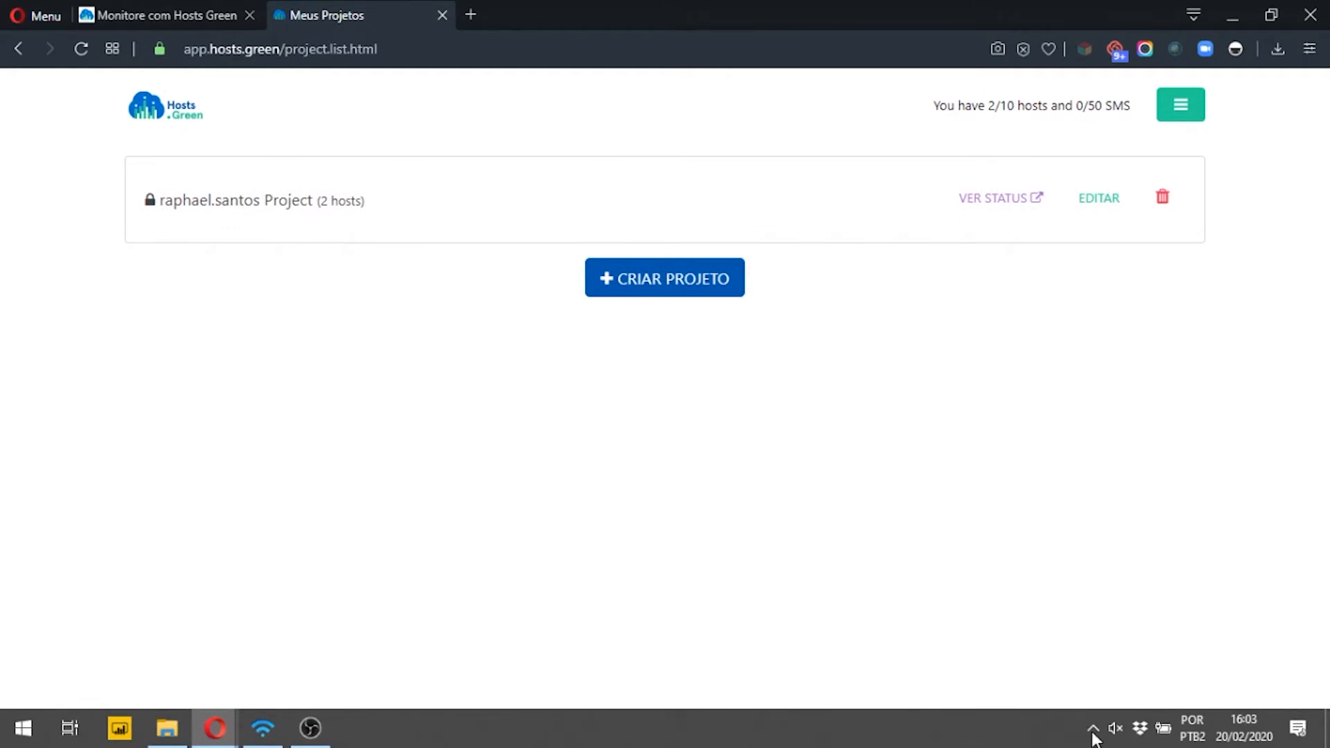
- Open the settings of the Hosts.Green monitoring agent from its system tray menu
click(1093, 729)
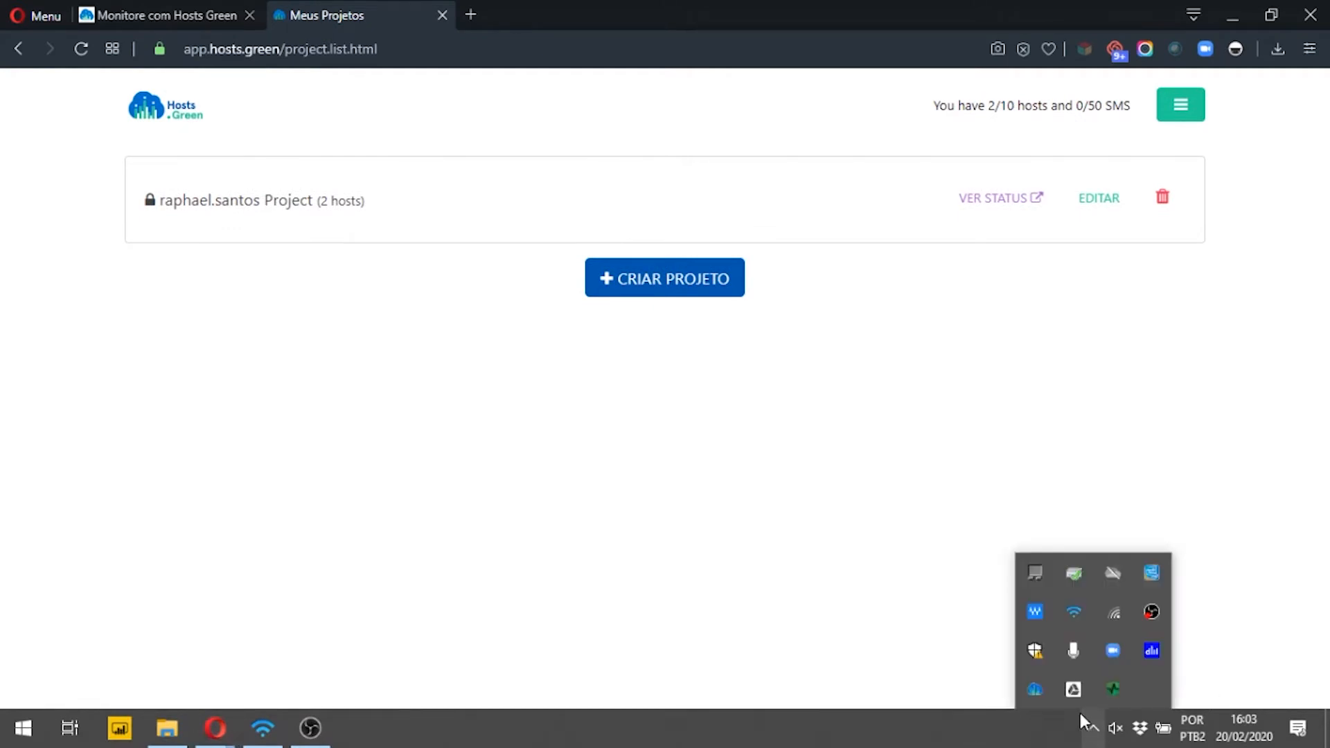
right_click(1035, 692)
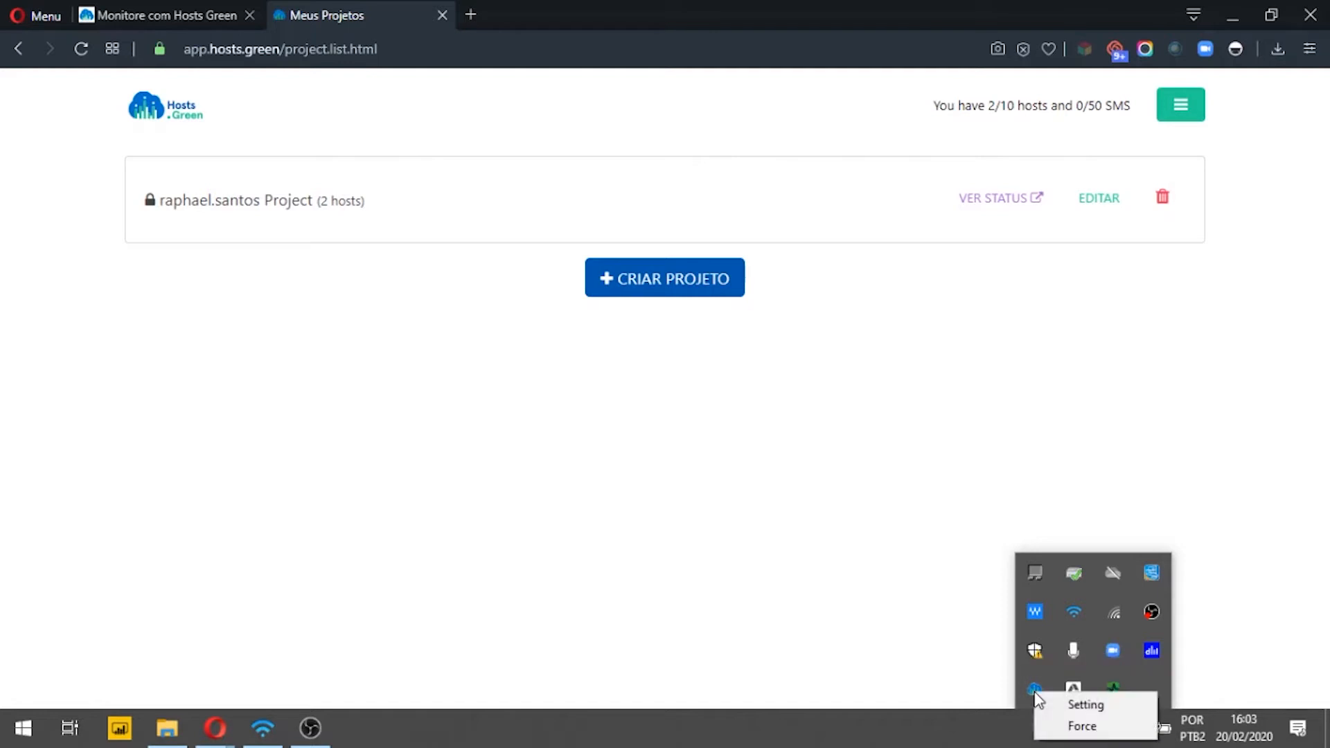
click(1082, 705)
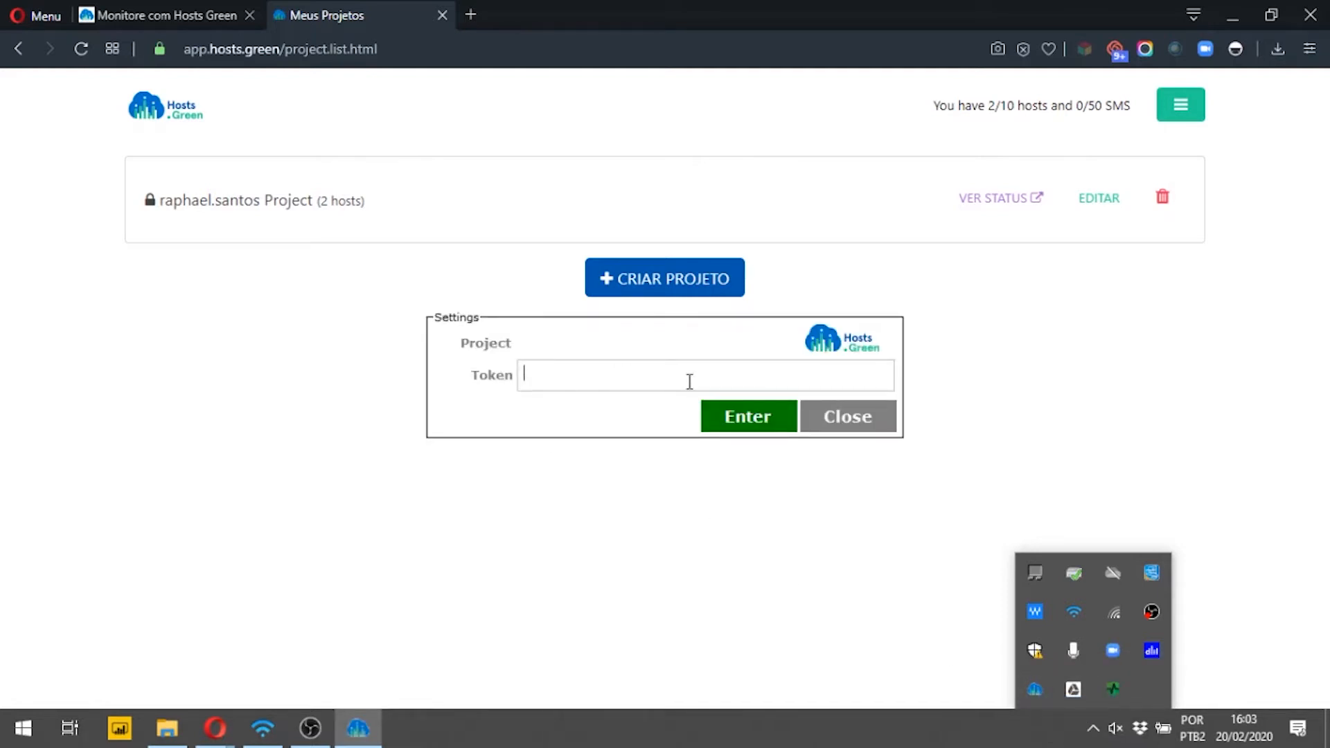
click(791, 385)
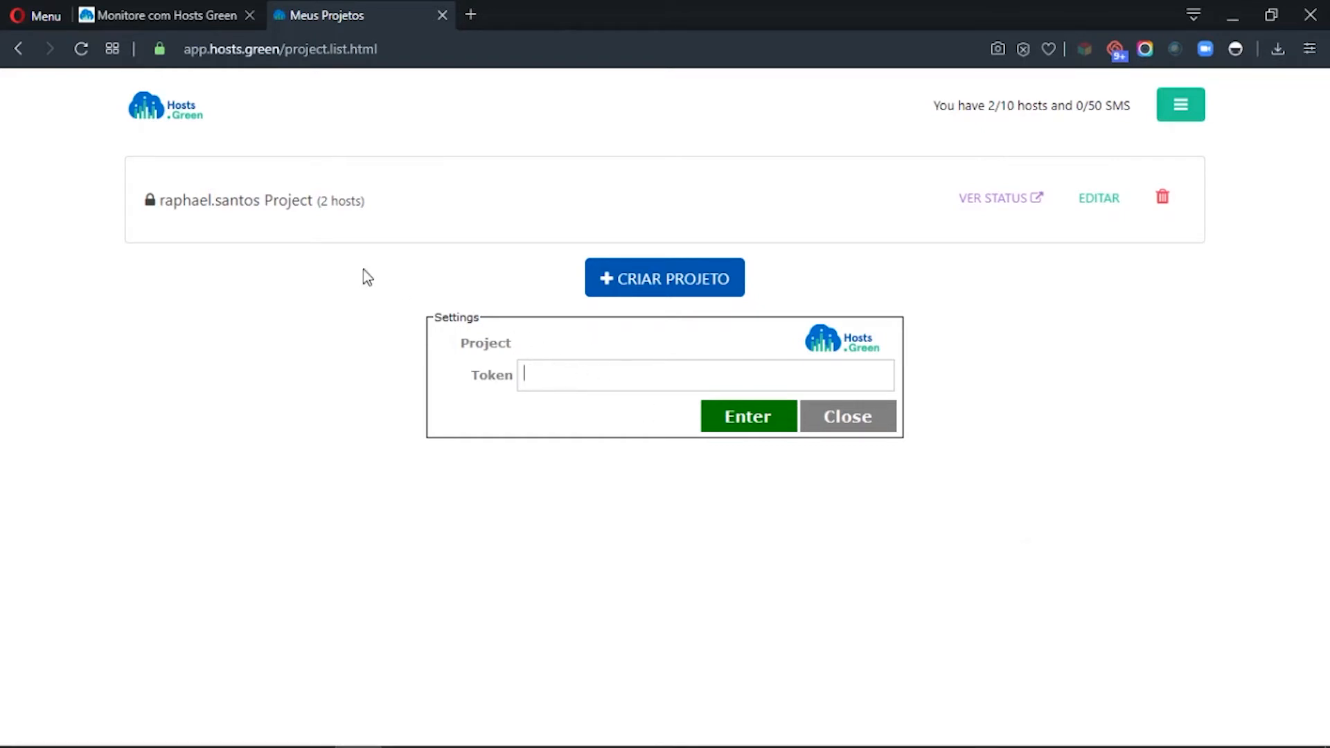
key(Escape)
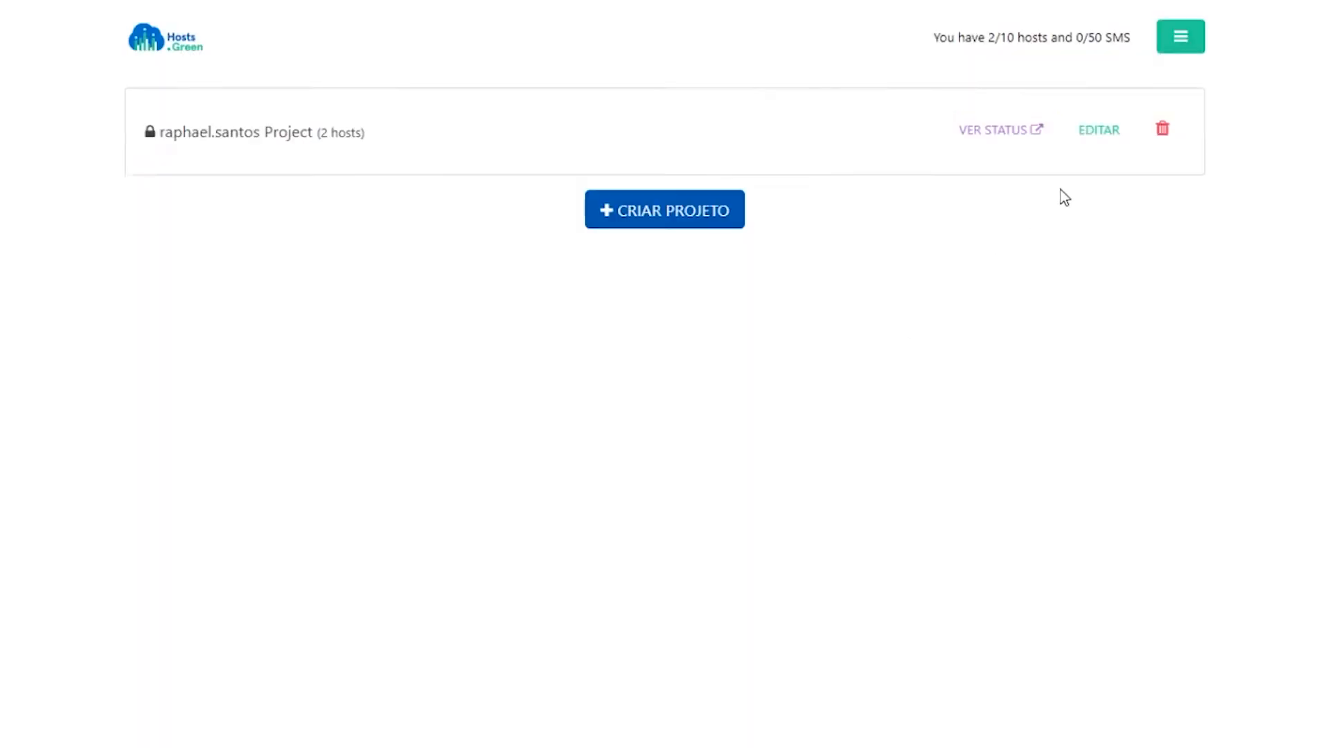
- Open the existing project for editing and copy its Agent Monitor token from the project details
click(1094, 144)
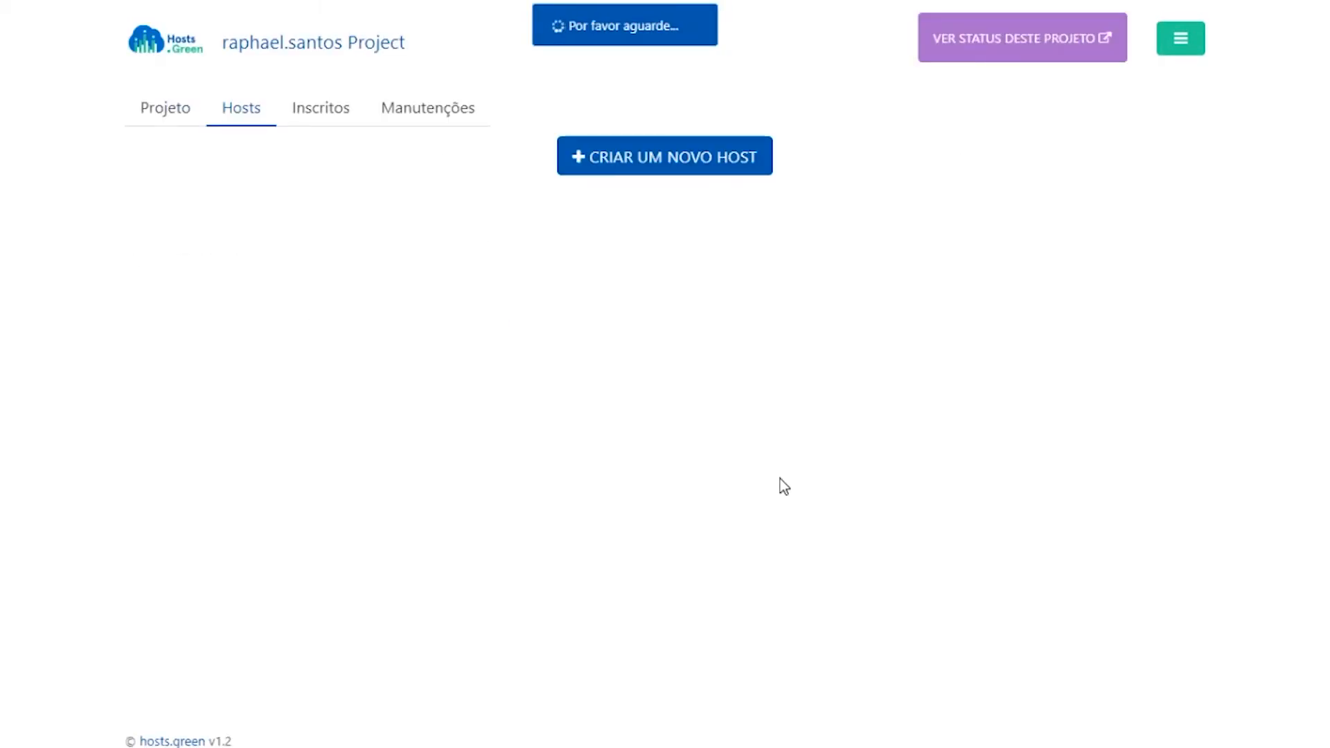
click(165, 111)
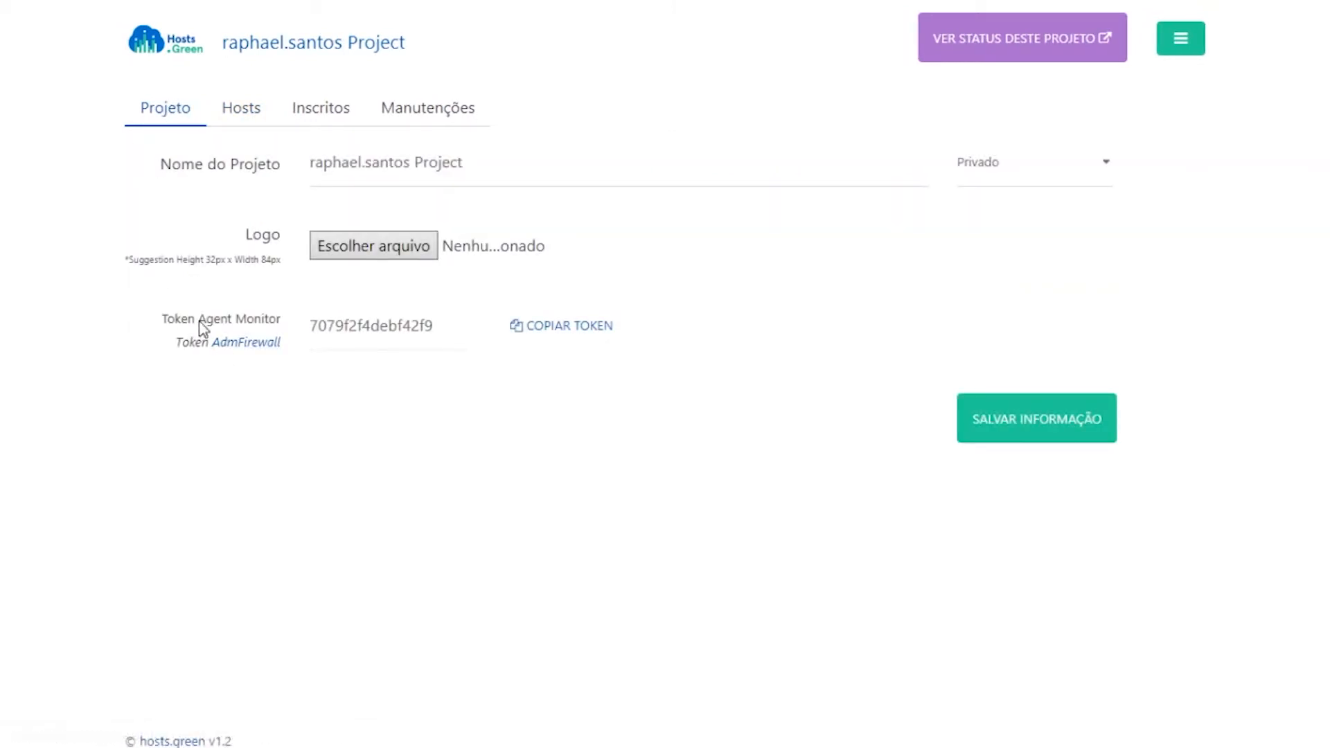
drag(163, 320, 281, 324)
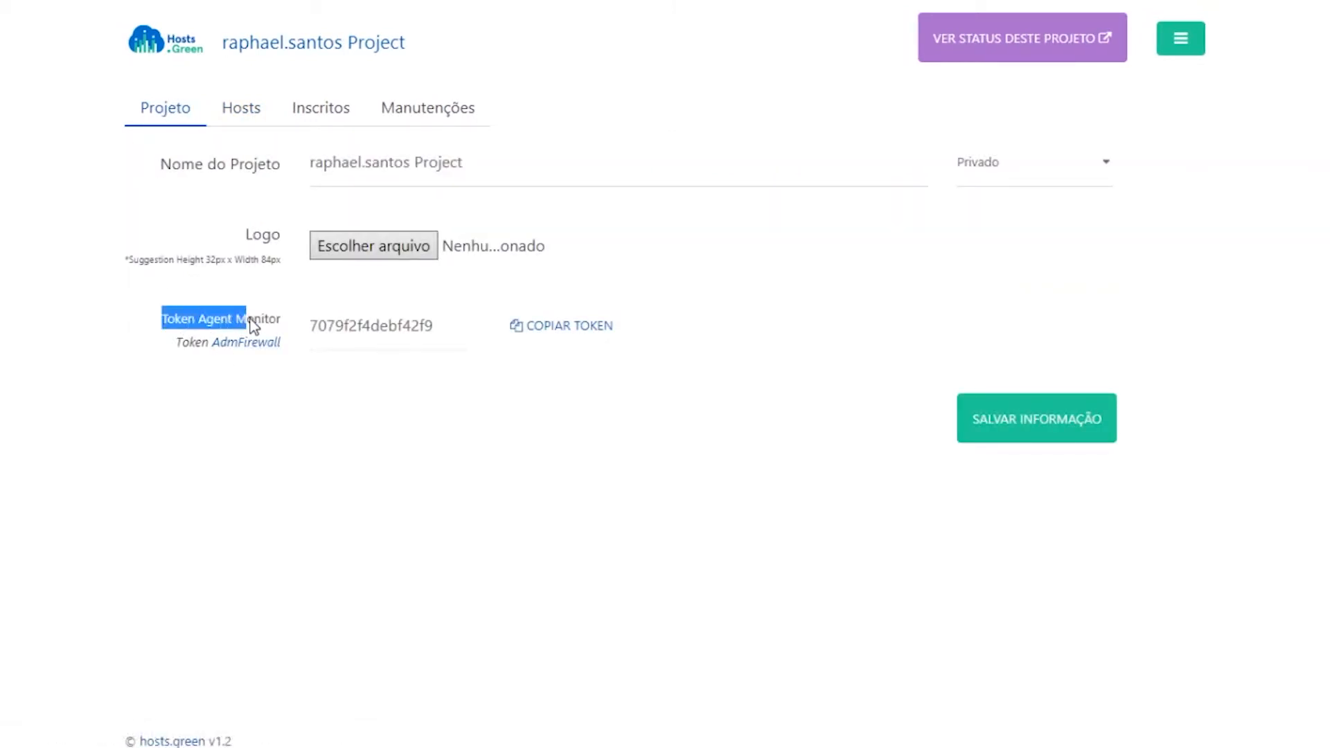
click(301, 327)
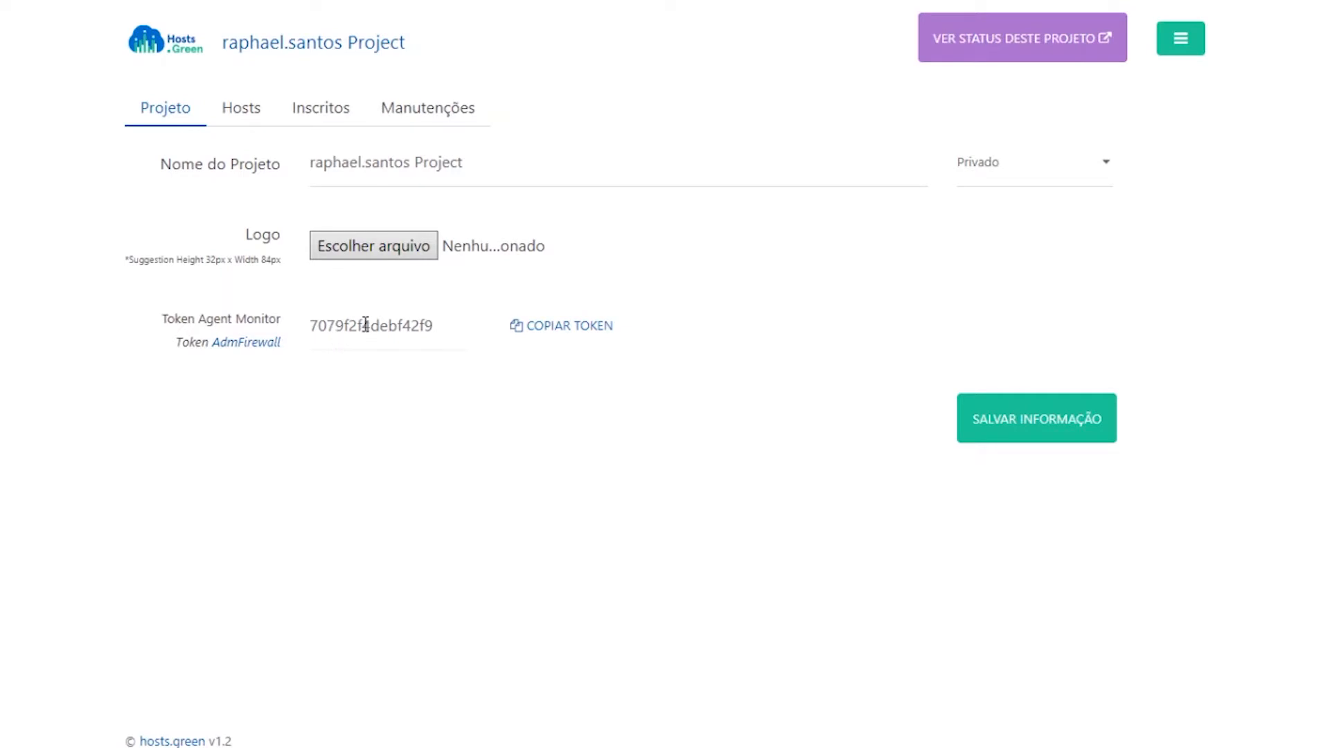
click(552, 329)
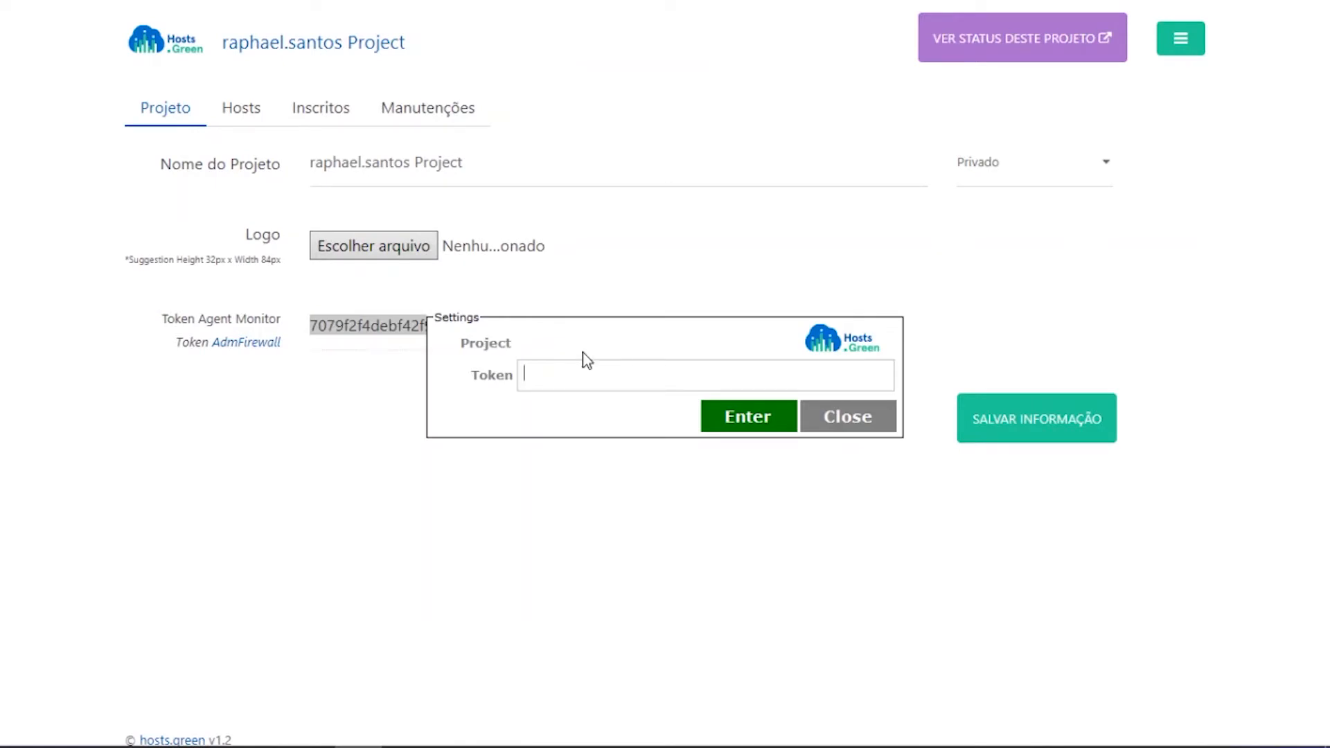
- Paste the project's token into the agent's Token field and submit it to link the agent to the project
key(ctrl+v)
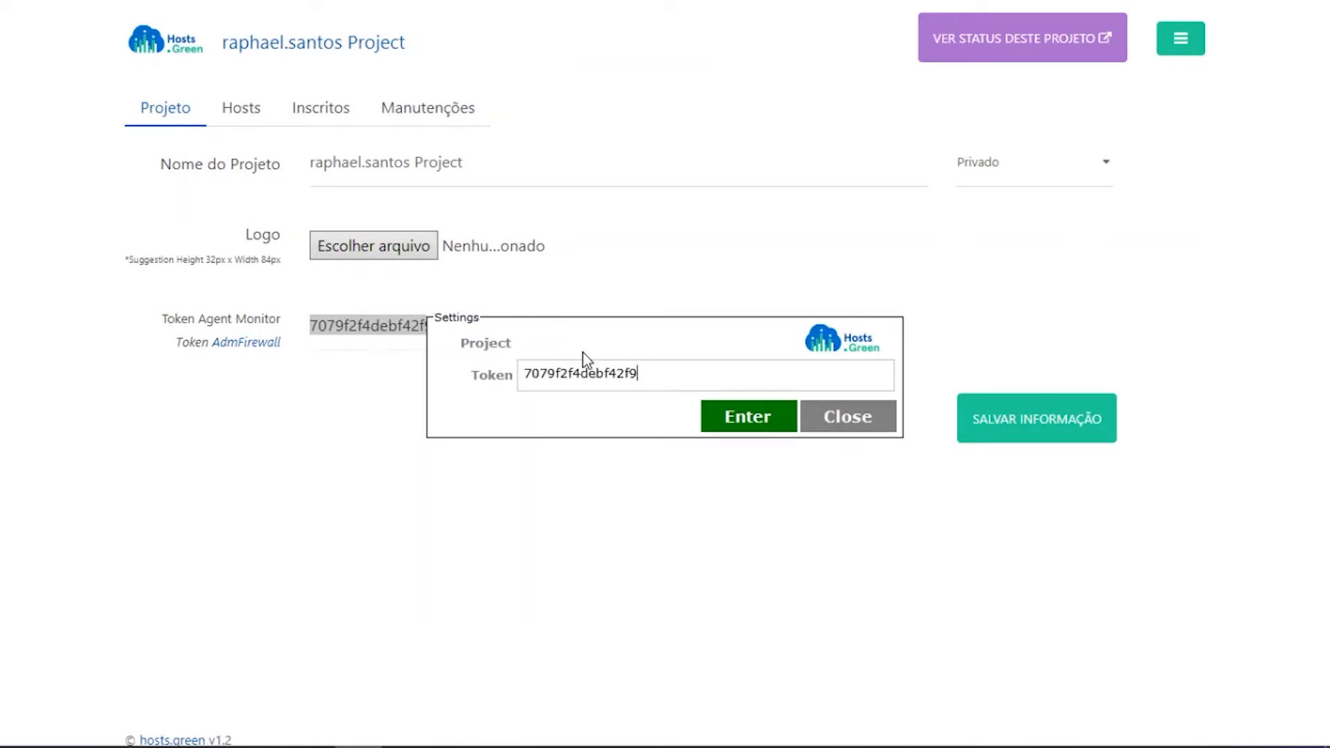
click(743, 420)
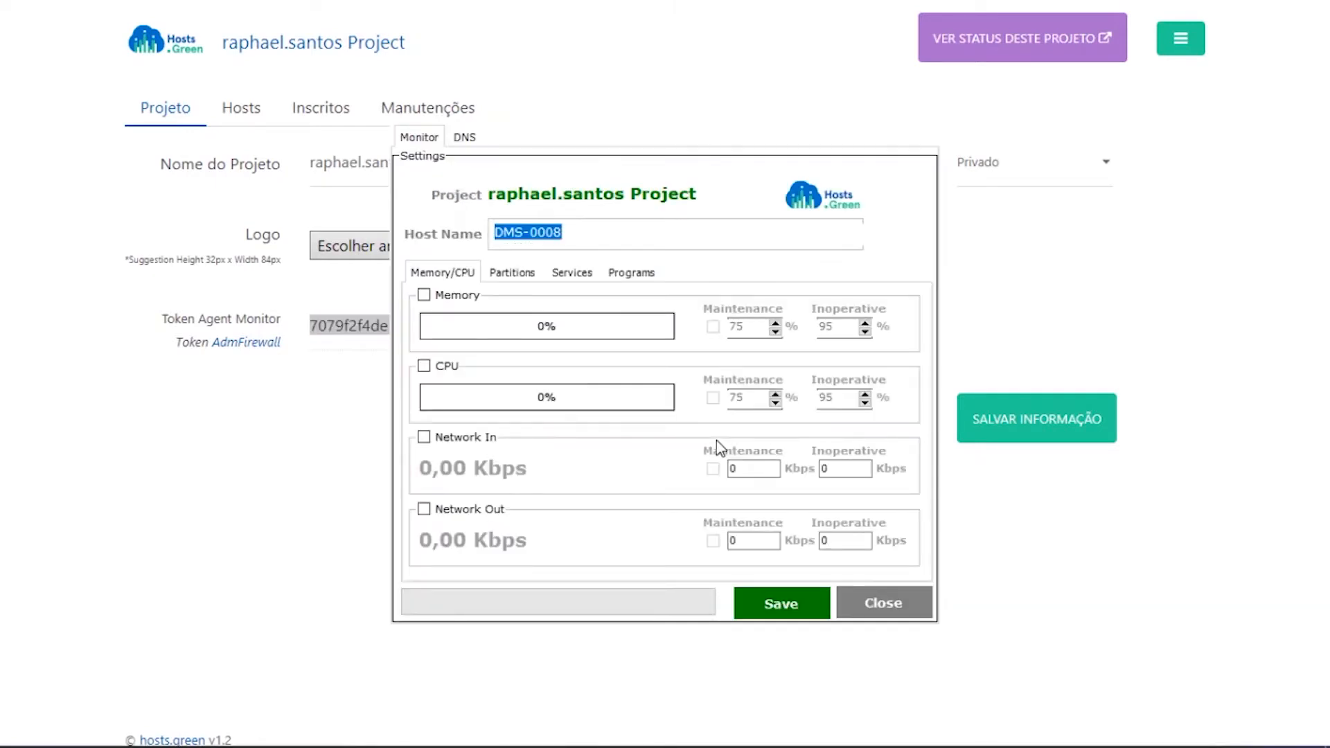
- Look through the Host Name field and the Partitions, Services and Programs monitoring settings
click(589, 240)
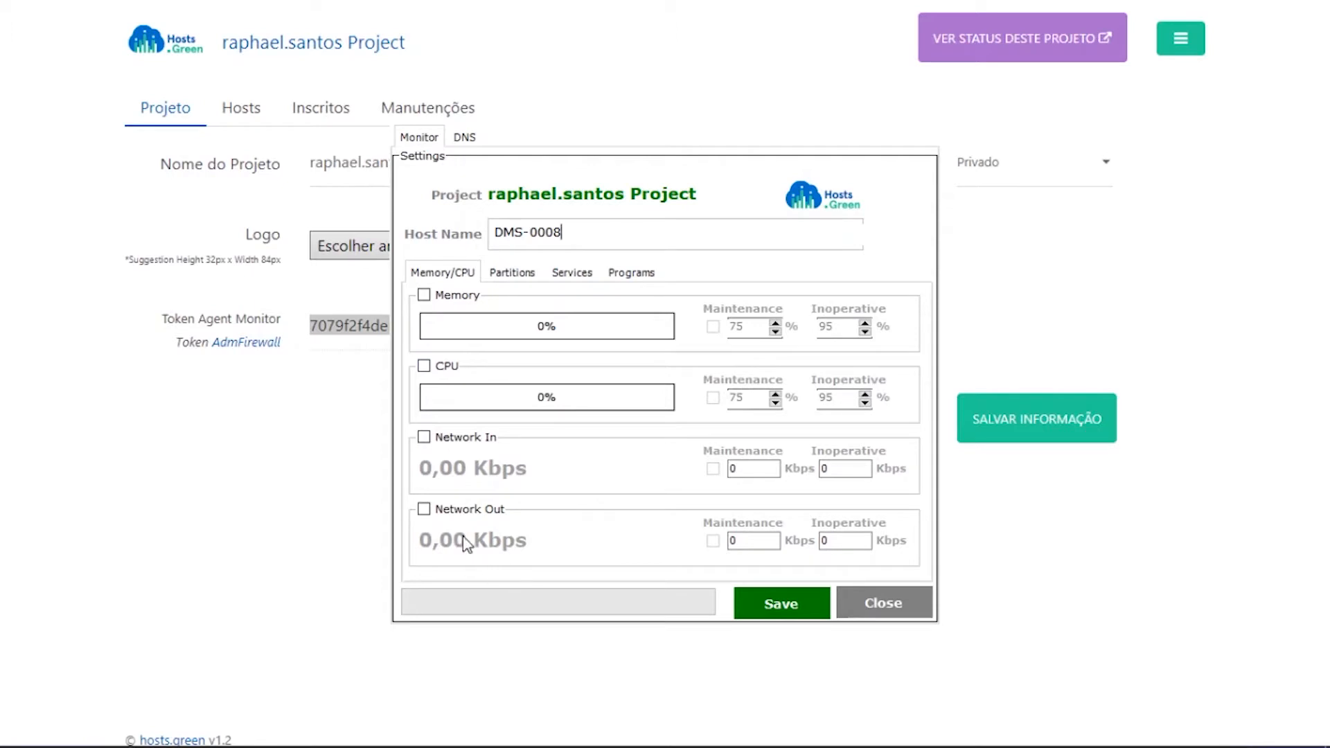
click(513, 276)
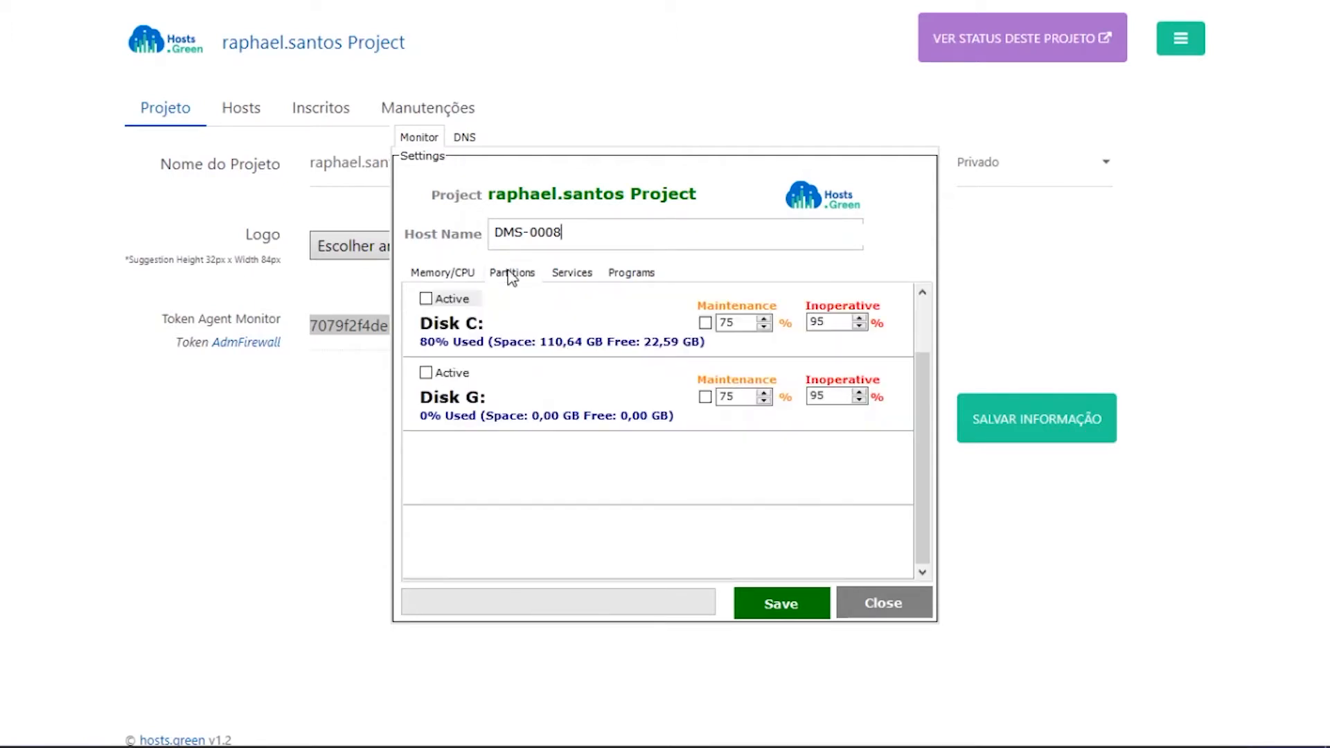
click(569, 276)
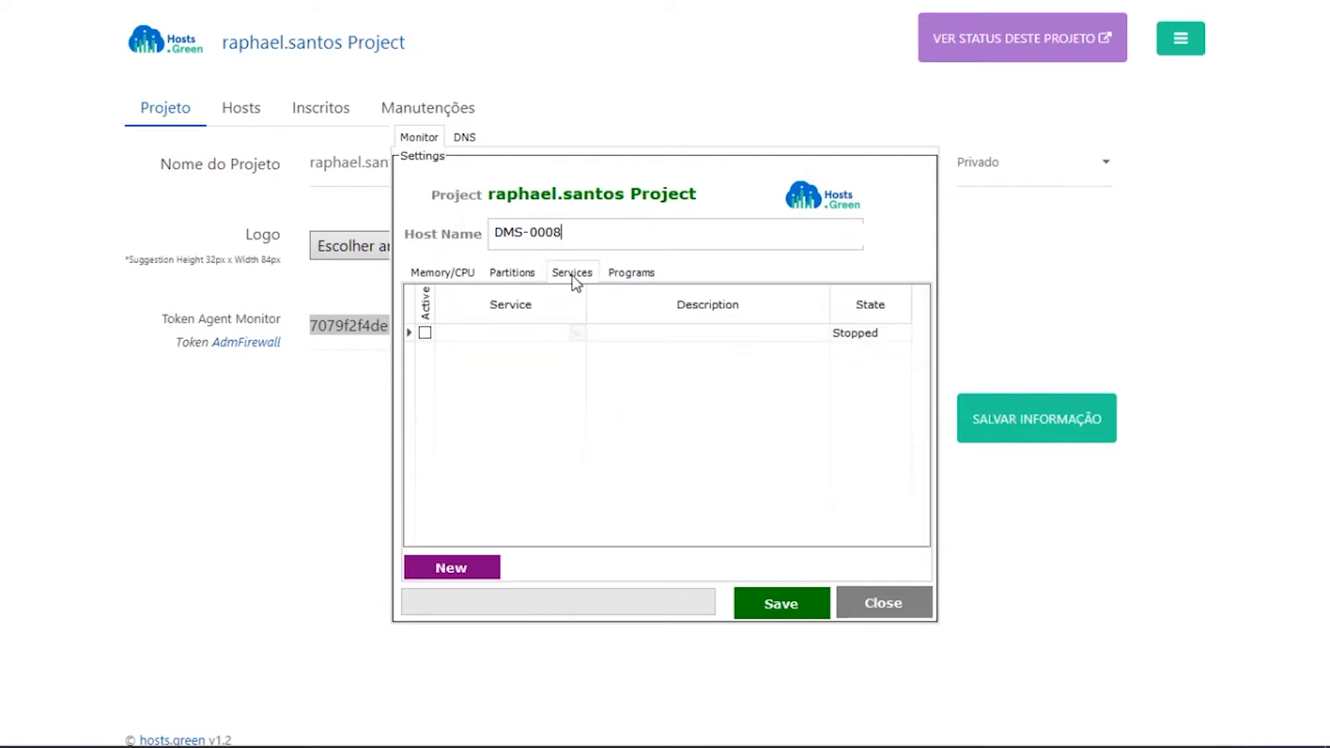
click(635, 276)
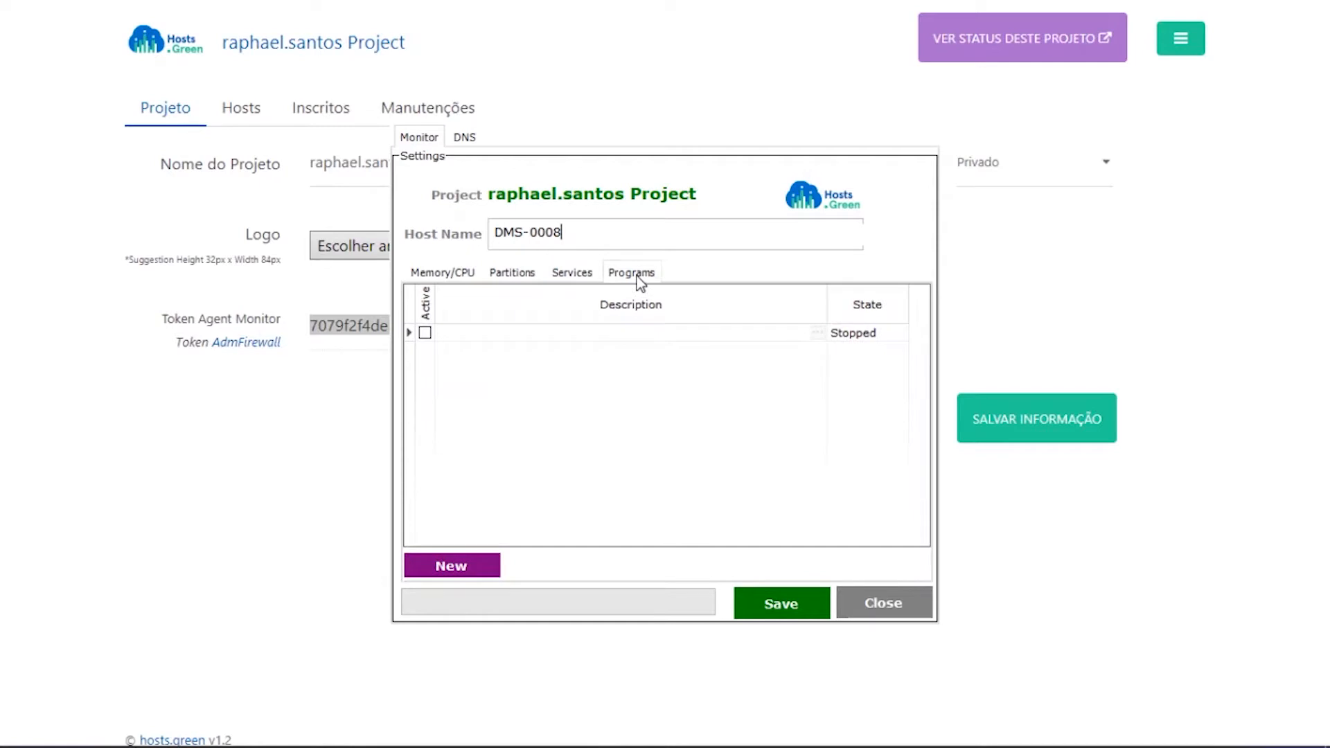
- Enable memory monitoring with the maintenance alert on at 75% and the inoperative threshold at 95%
click(439, 273)
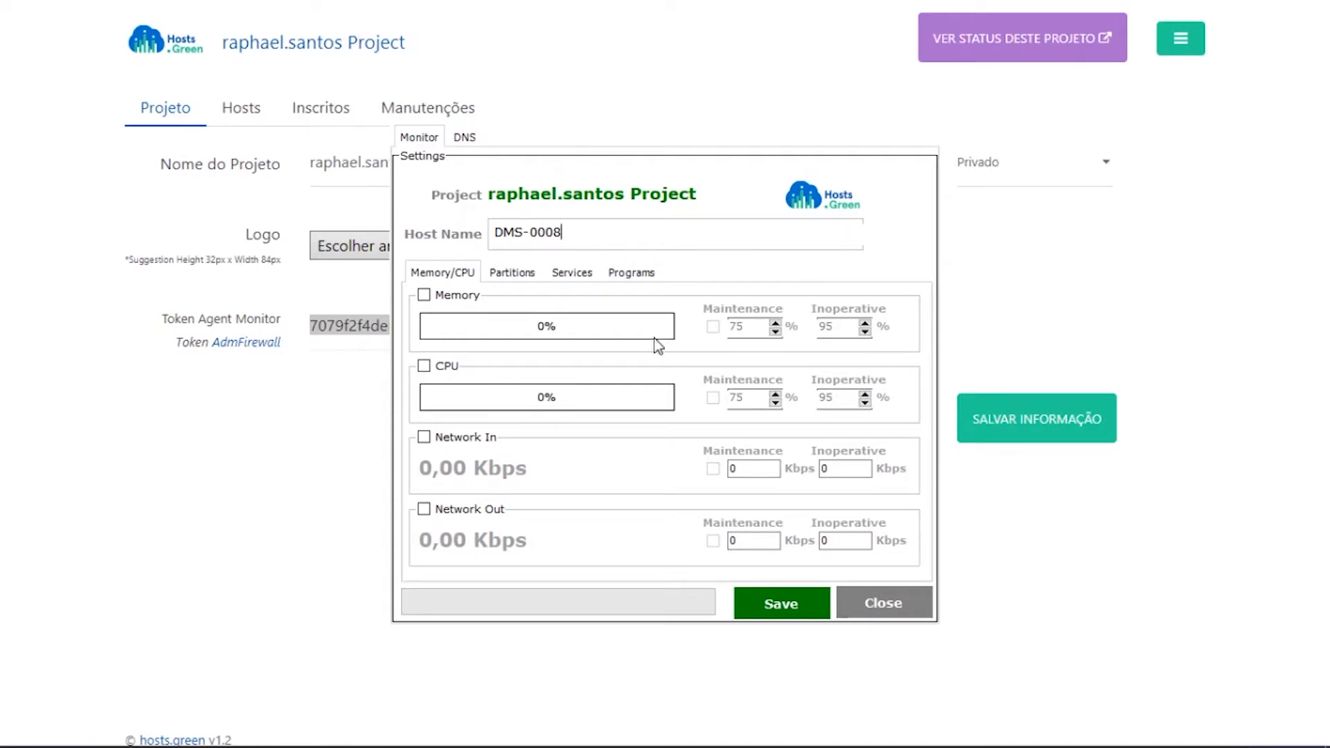
click(423, 296)
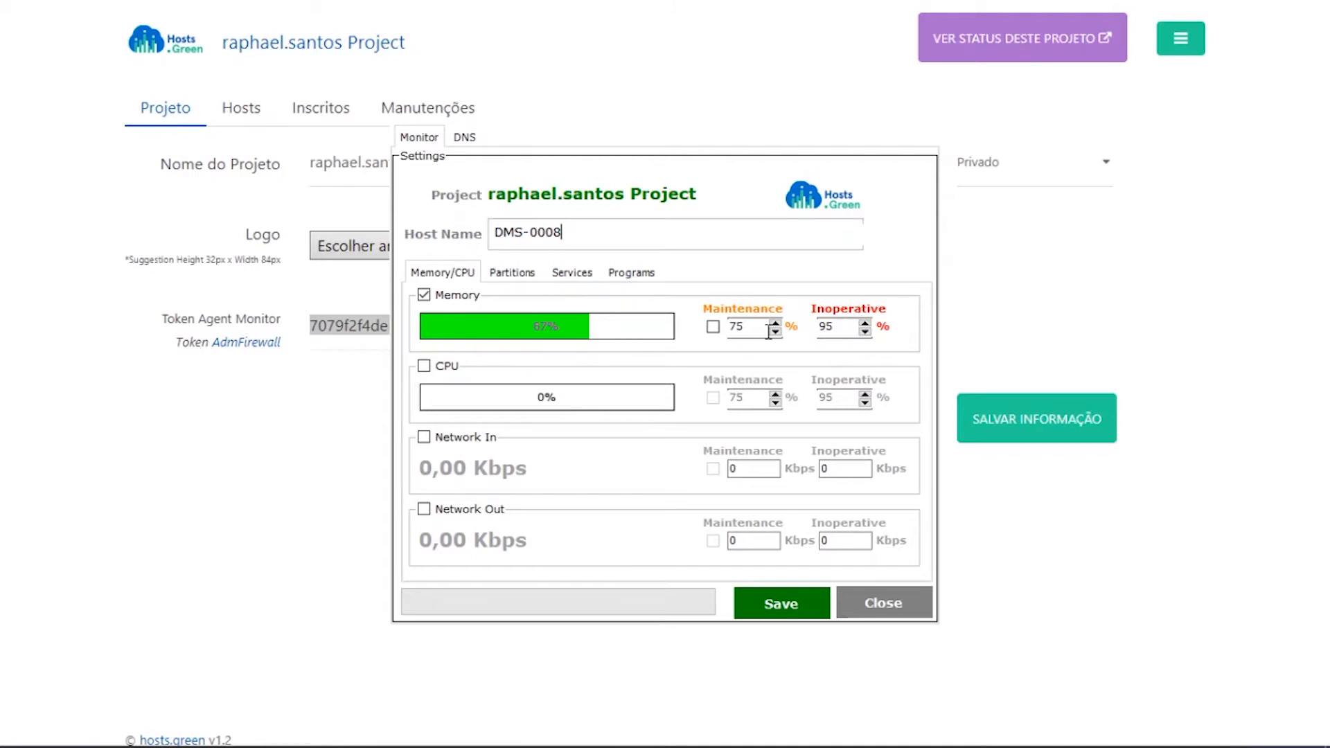
double_click(739, 330)
text(75)
click(713, 326)
drag(842, 329, 819, 355)
text(95)
- Enable CPU monitoring with the maintenance alert on at 75% and the inoperative threshold at 95%
click(438, 366)
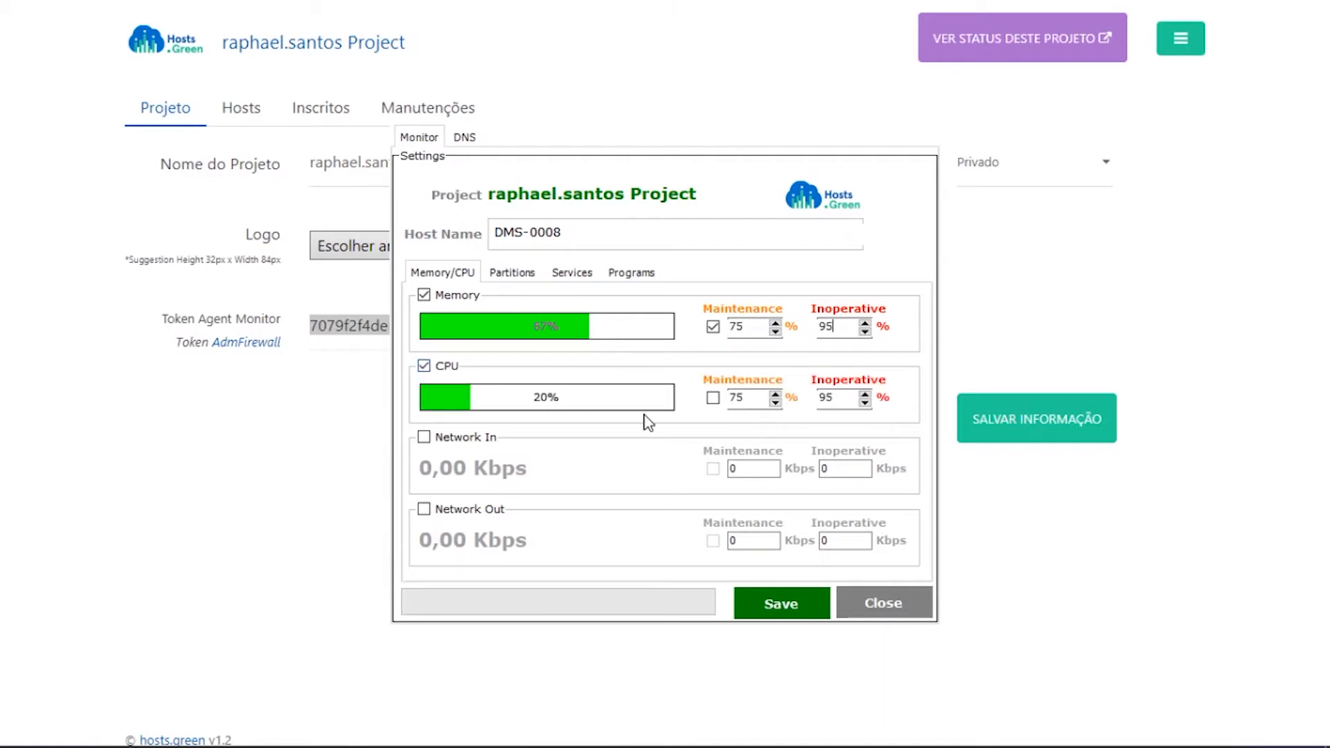
double_click(752, 398)
click(853, 396)
- Enable Network In and Network Out monitoring and turn on the maintenance alert for both
click(456, 438)
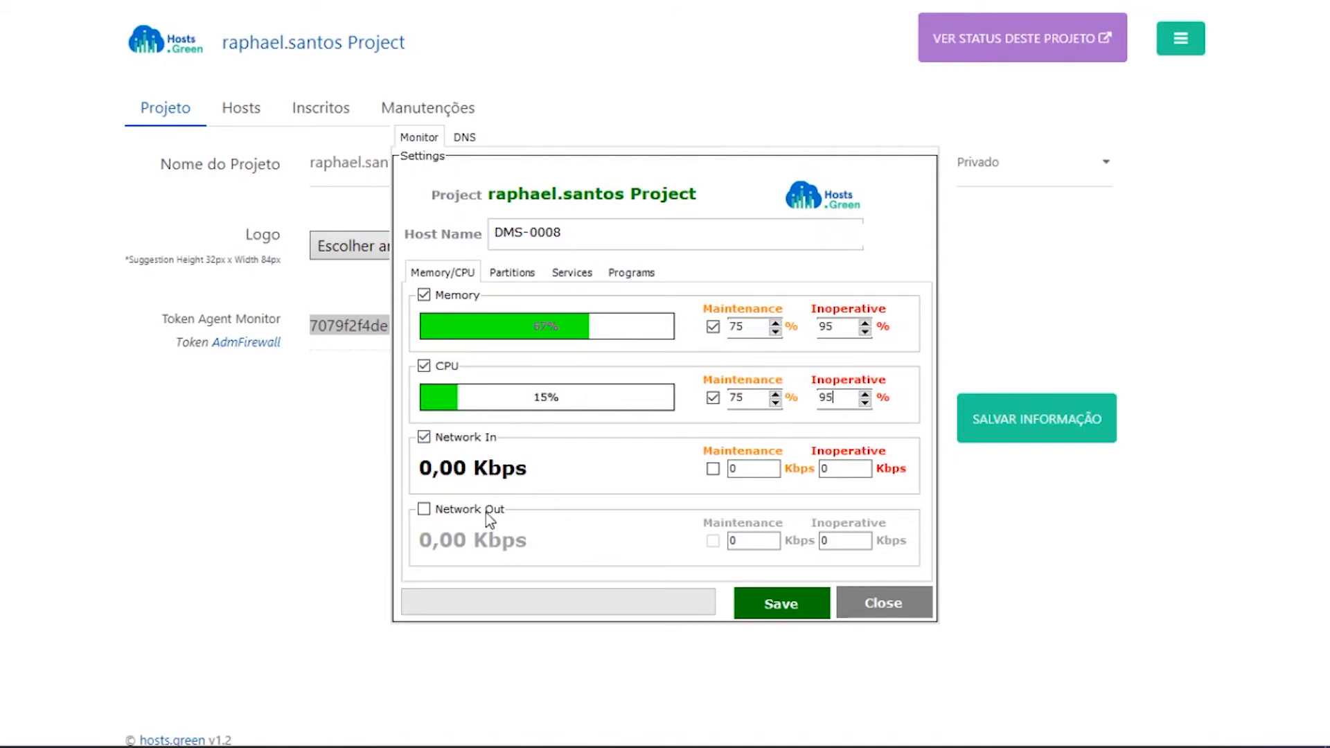
click(460, 511)
click(713, 469)
click(713, 541)
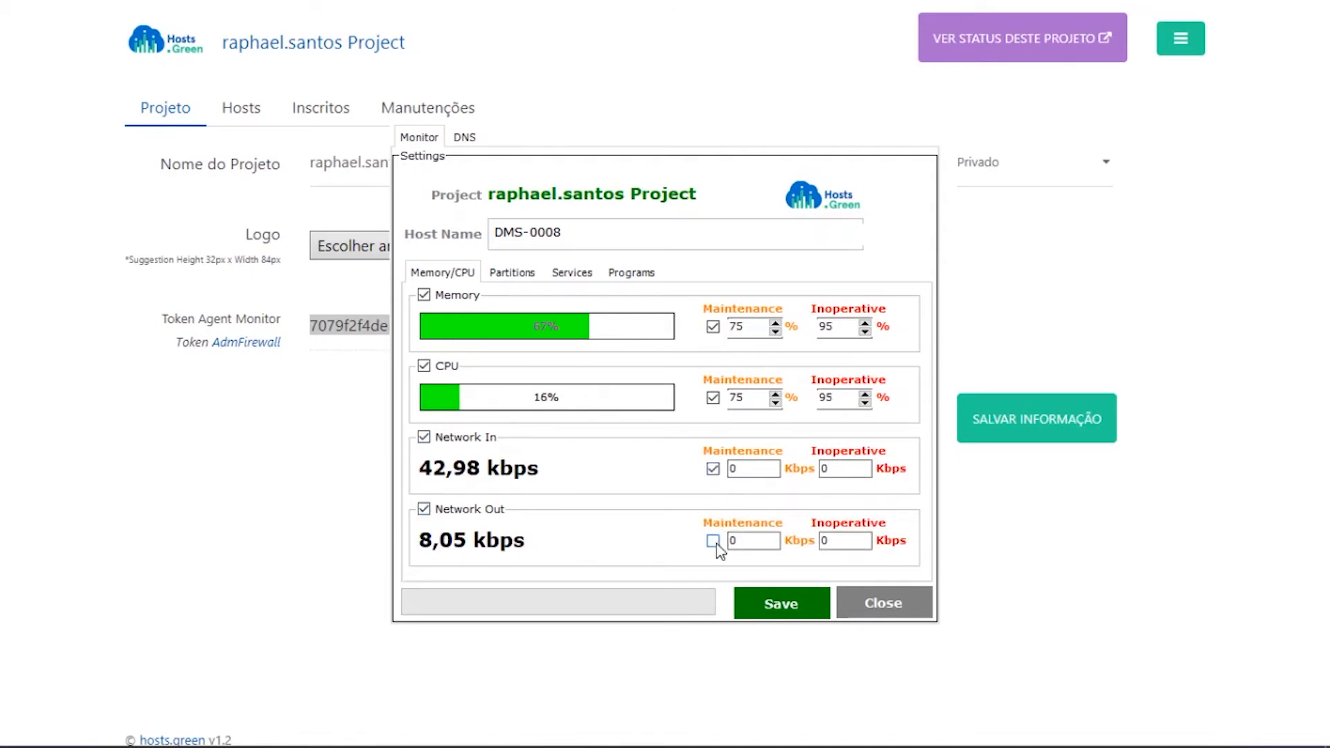
- Set the Network In thresholds to 20 Kbps for maintenance and 25 Kbps for inoperative
double_click(738, 469)
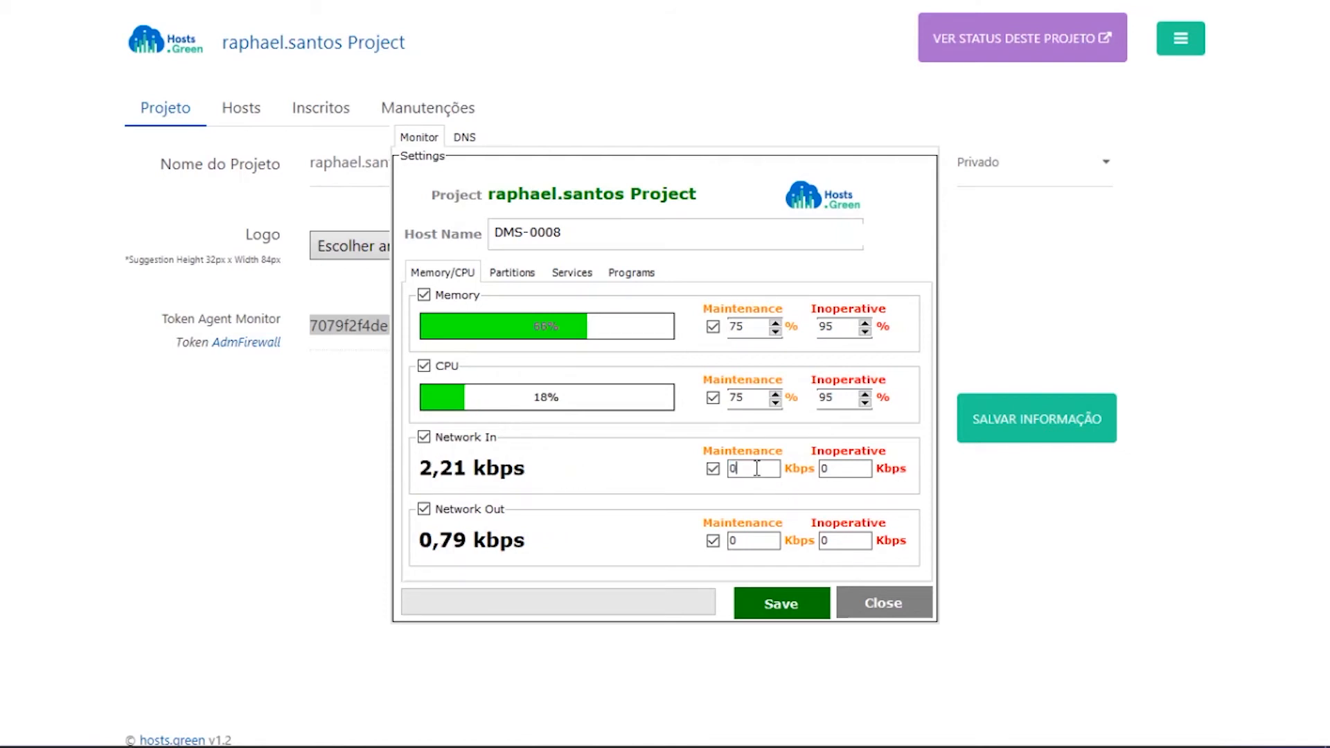
text(20)
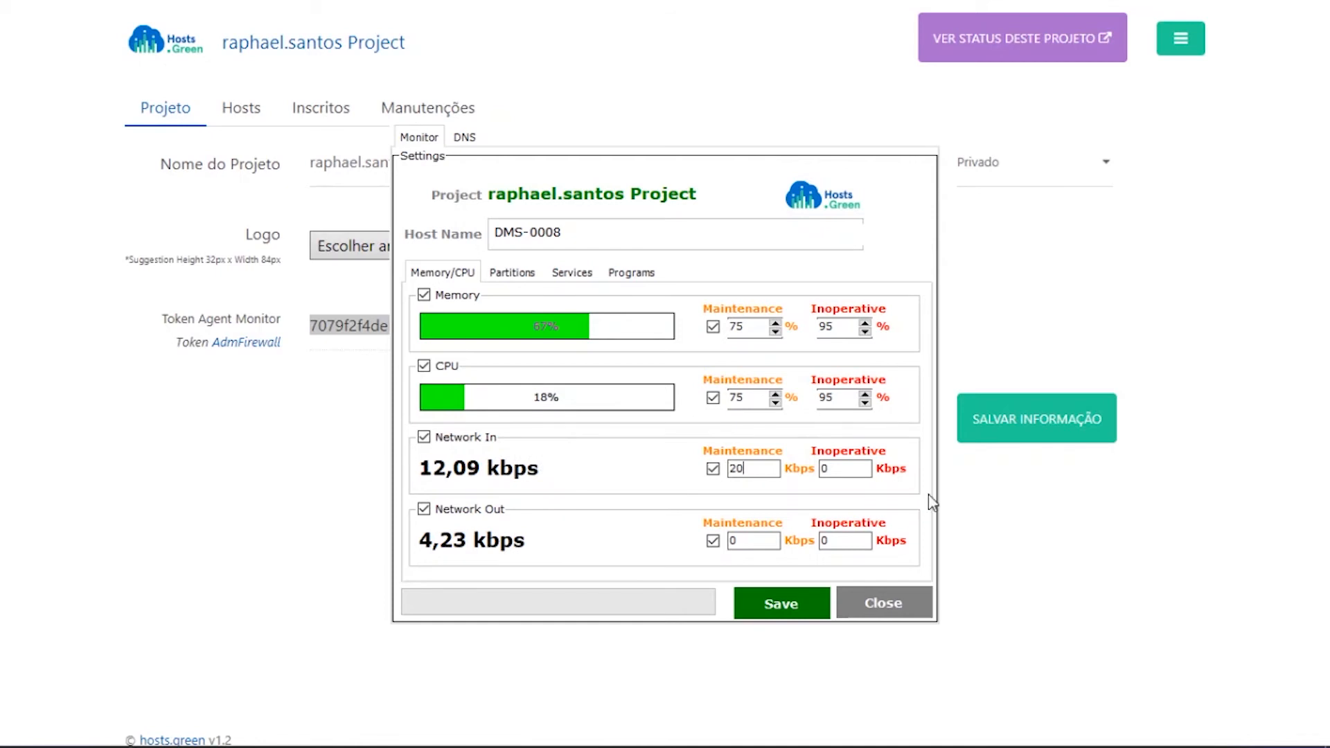
key(Tab)
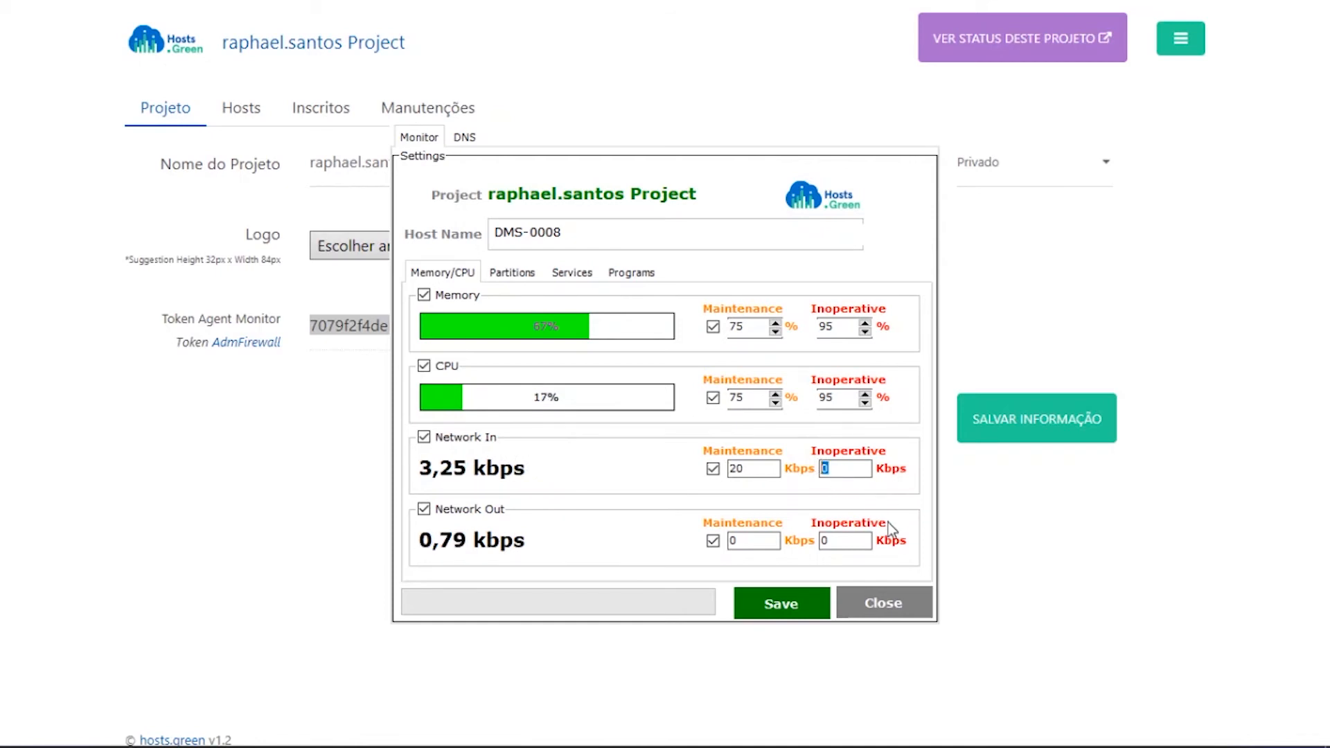
text(25)
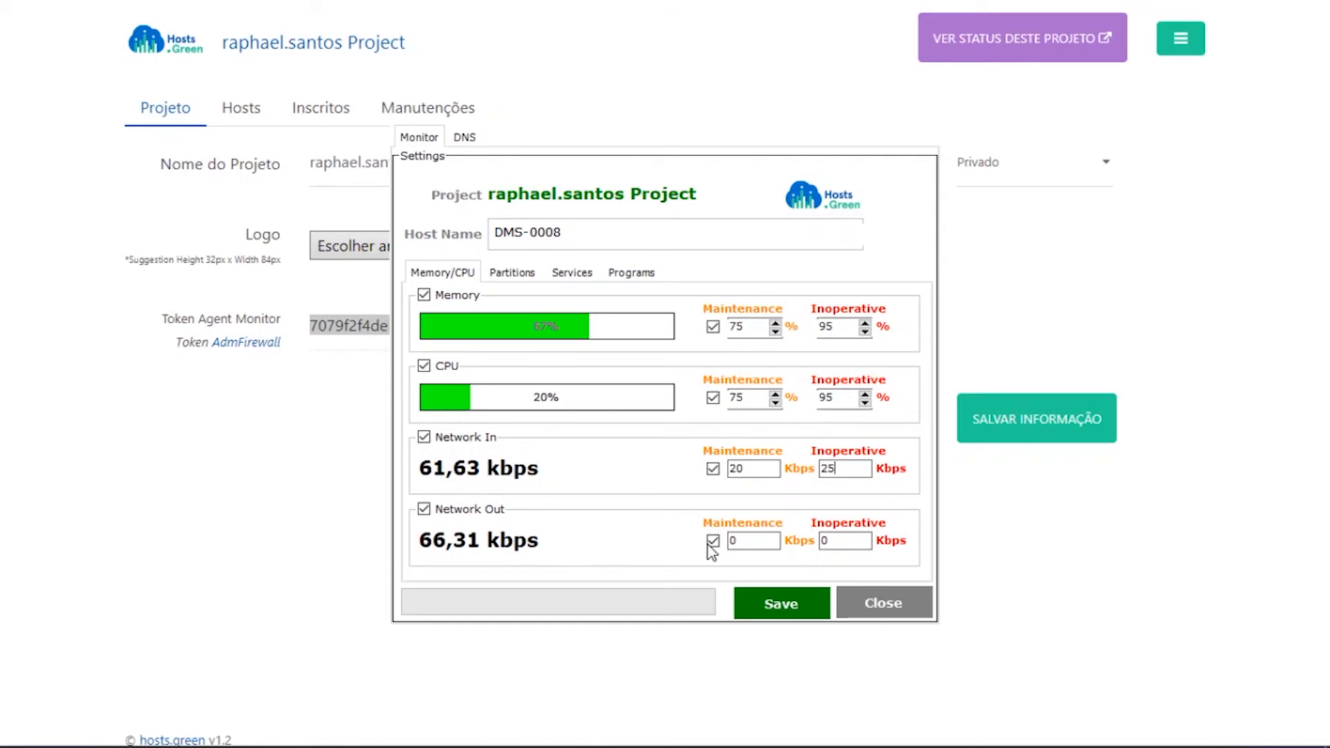
- Clear the Network In thresholds and disable Network In and Network Out monitoring along with their maintenance alerts
click(713, 470)
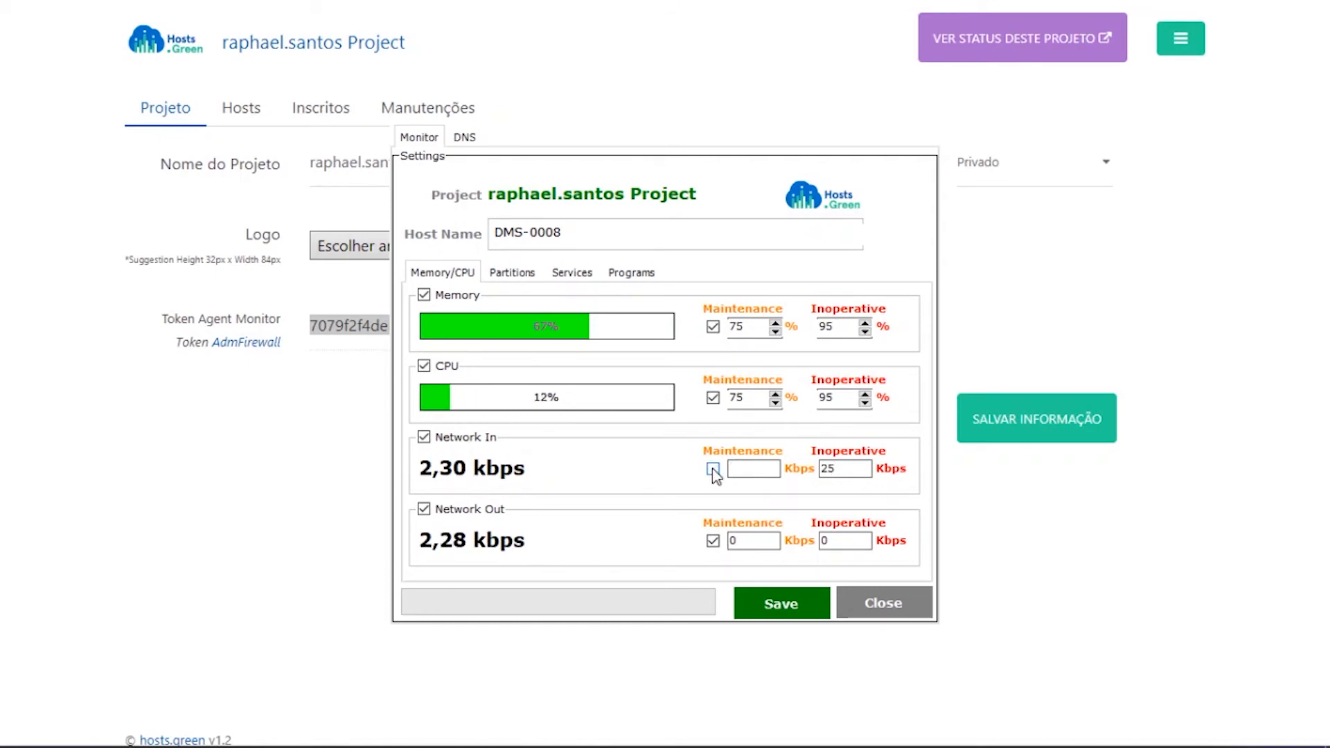
click(714, 542)
click(847, 469)
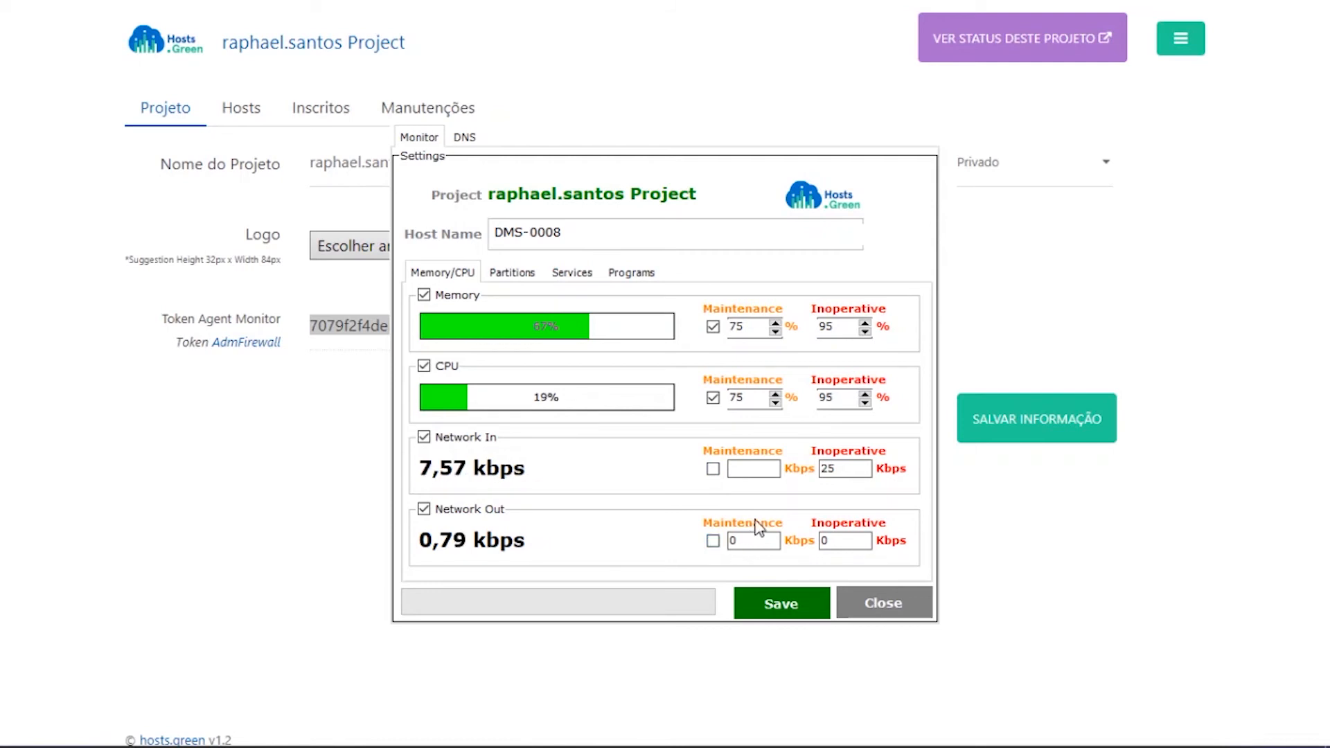
key(BackSpace)
key(BackSpace)
click(754, 469)
text(0)
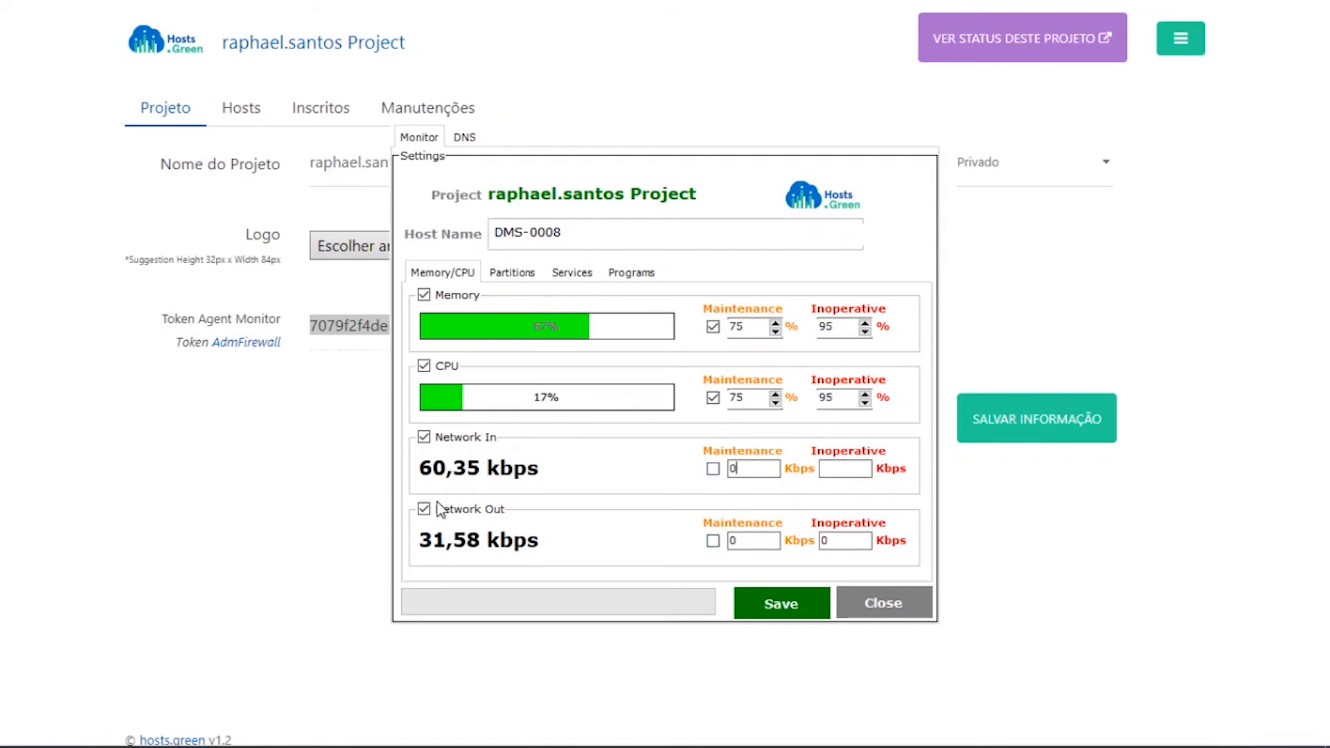
click(424, 509)
click(424, 437)
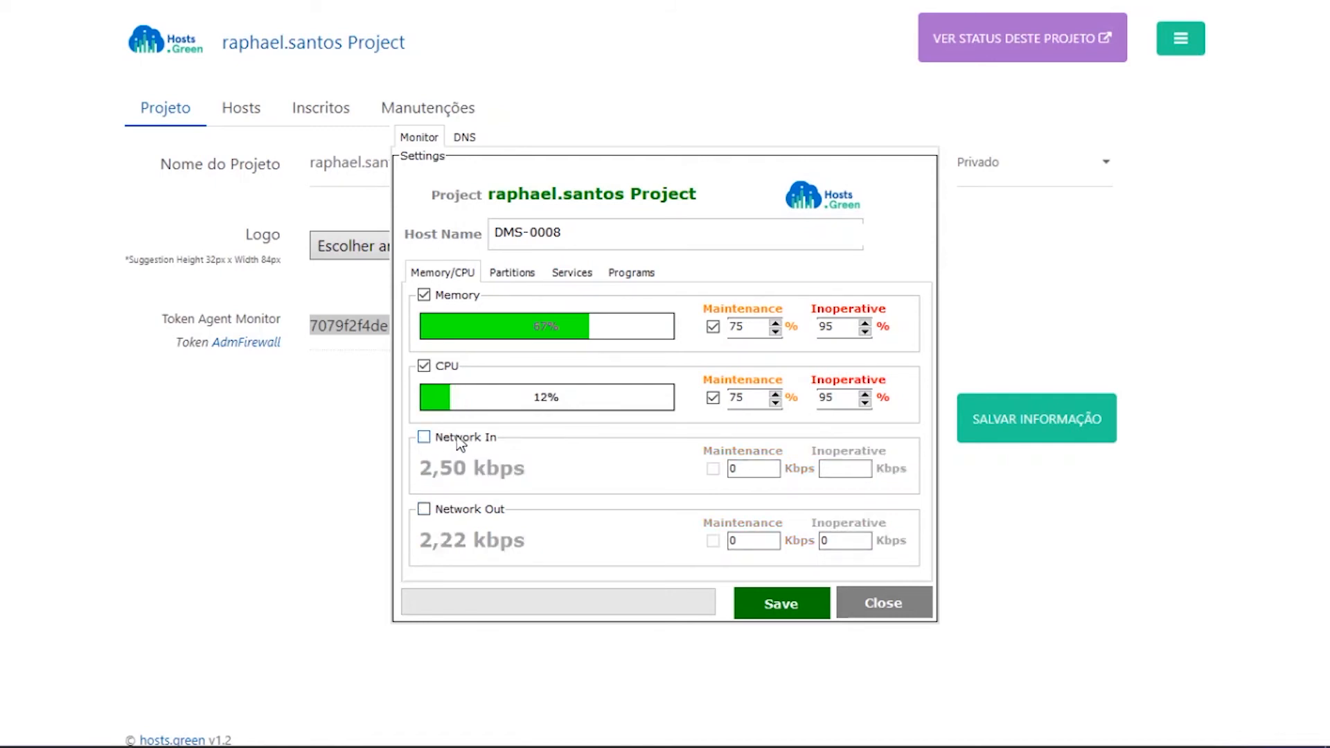
- Activate monitoring of partition Disk C and set its maintenance alert threshold to 85%
click(512, 273)
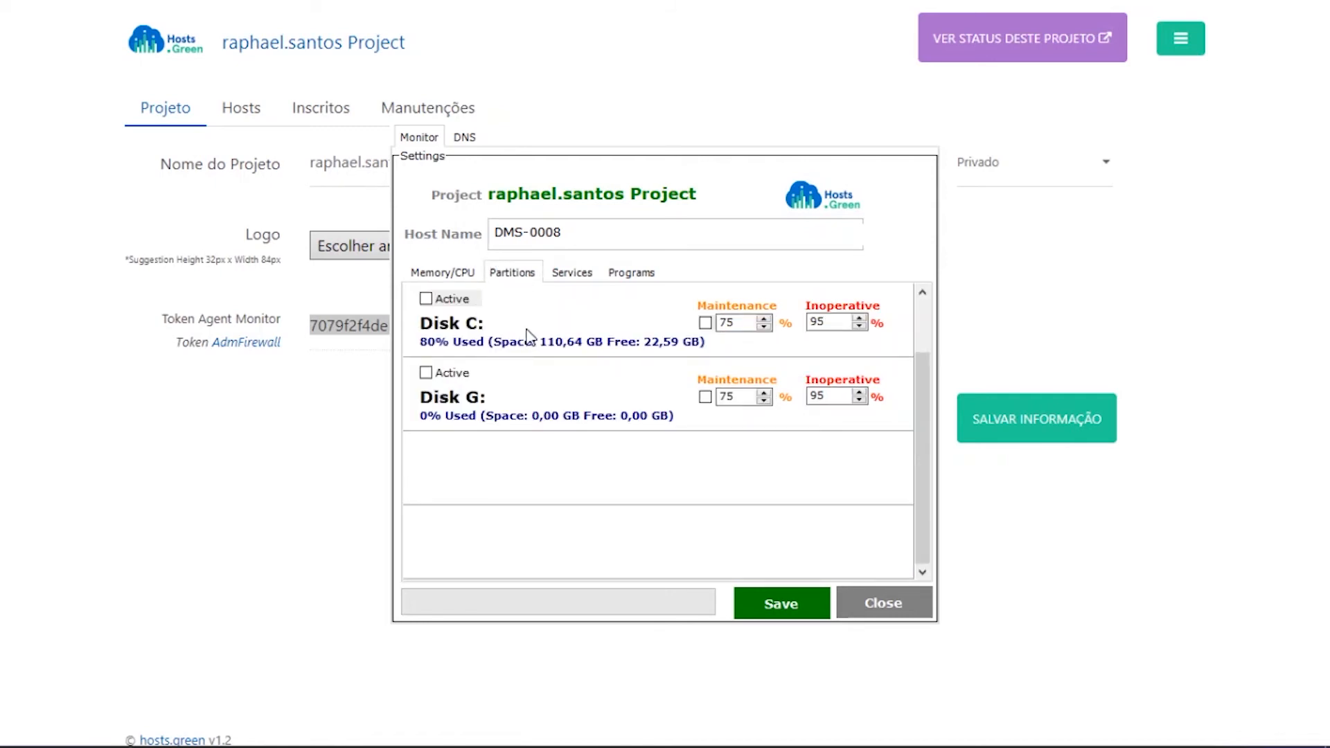
click(445, 307)
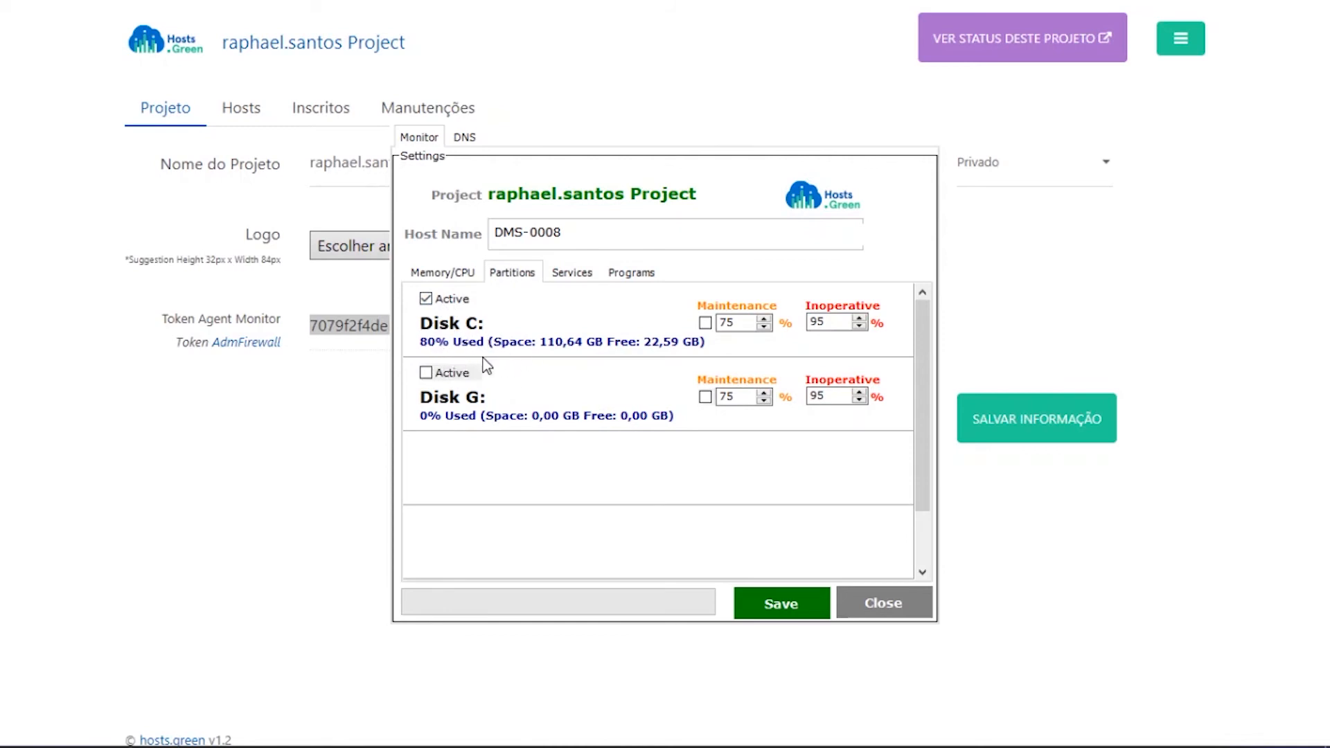
double_click(729, 323)
text(85)
key(Tab)
click(706, 323)
- Deactivate monitoring of Disk C and turn off its maintenance alert
click(425, 301)
click(706, 322)
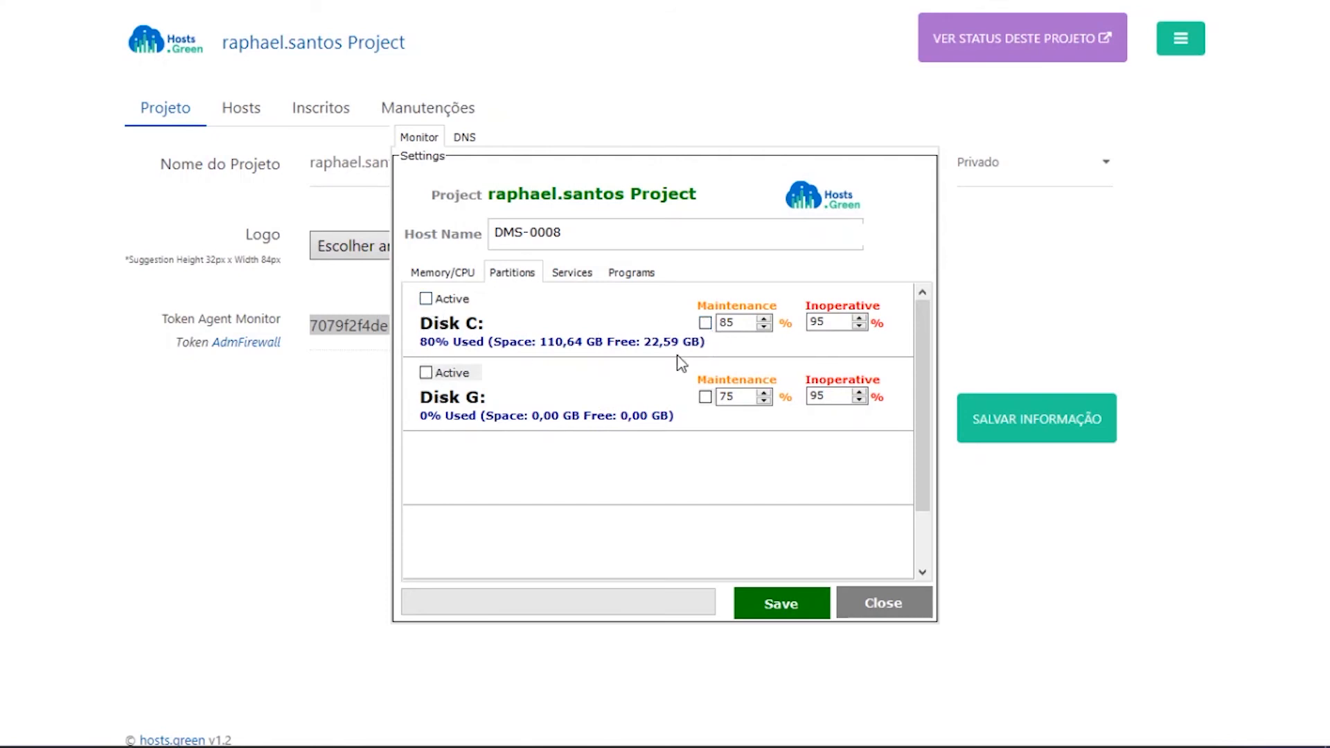
- Activate a service monitoring entry for Backup do Windows (SDRSVC) and add another blank service row
click(567, 277)
click(425, 334)
click(519, 333)
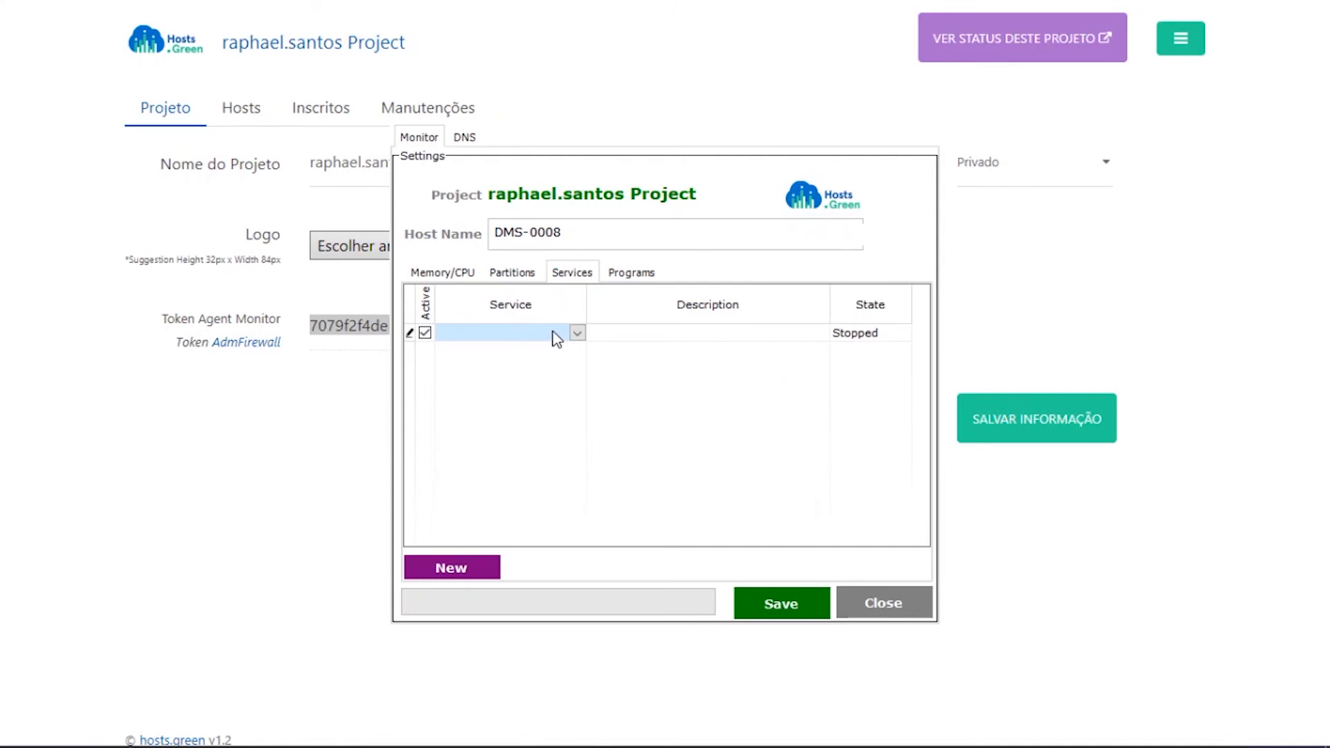
click(578, 333)
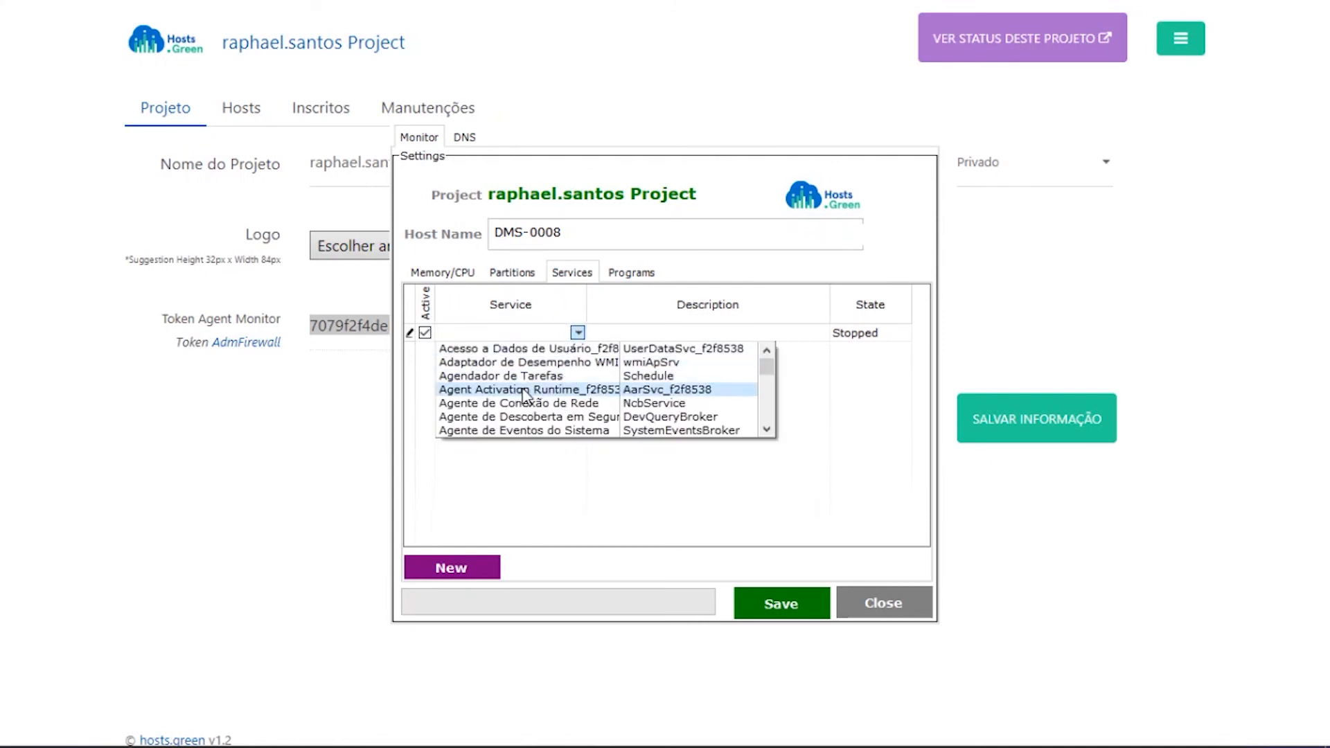
scroll(554, 374, down, 4)
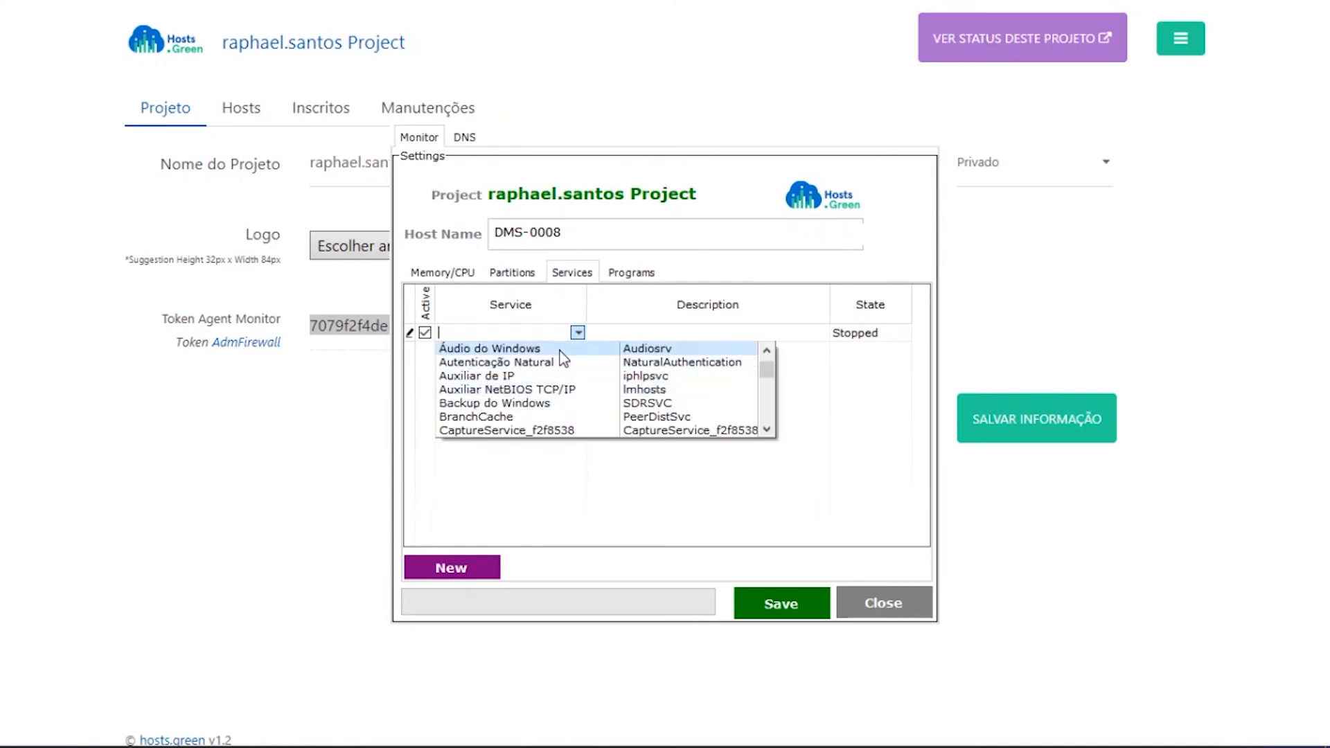
click(547, 403)
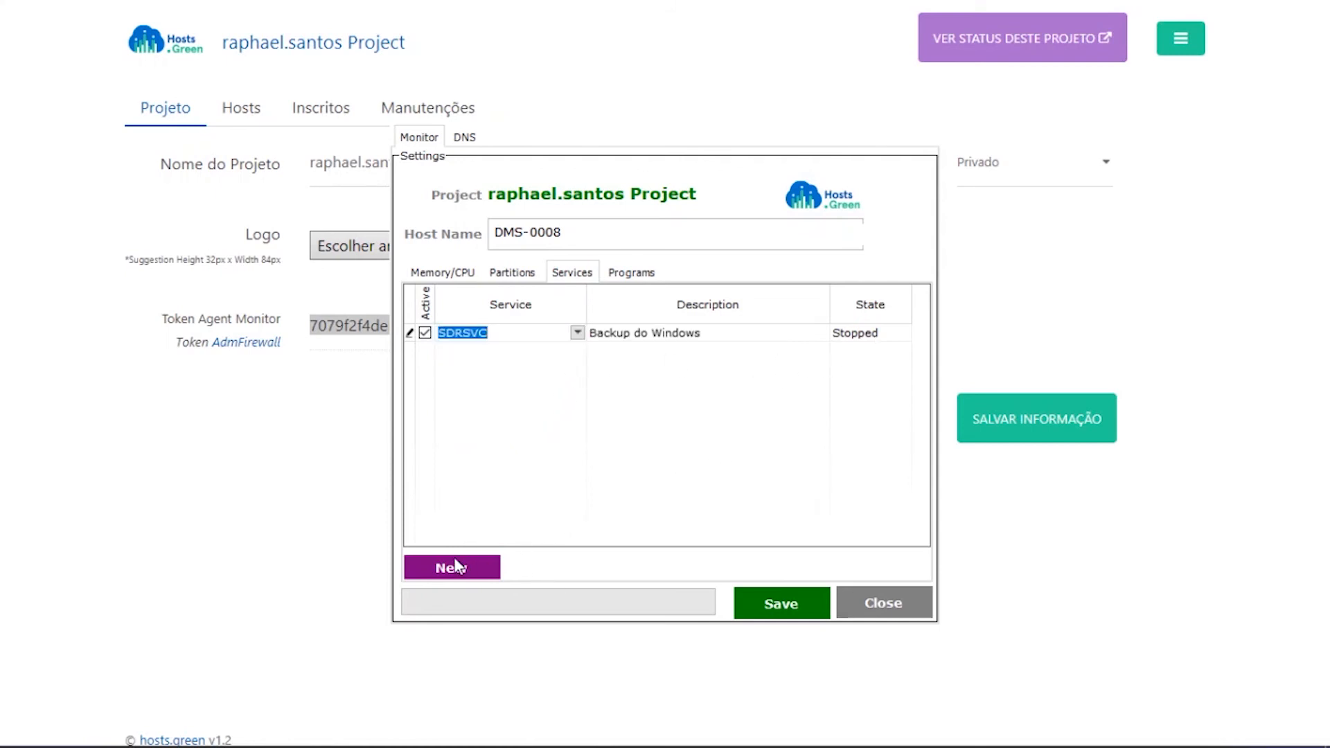
click(471, 575)
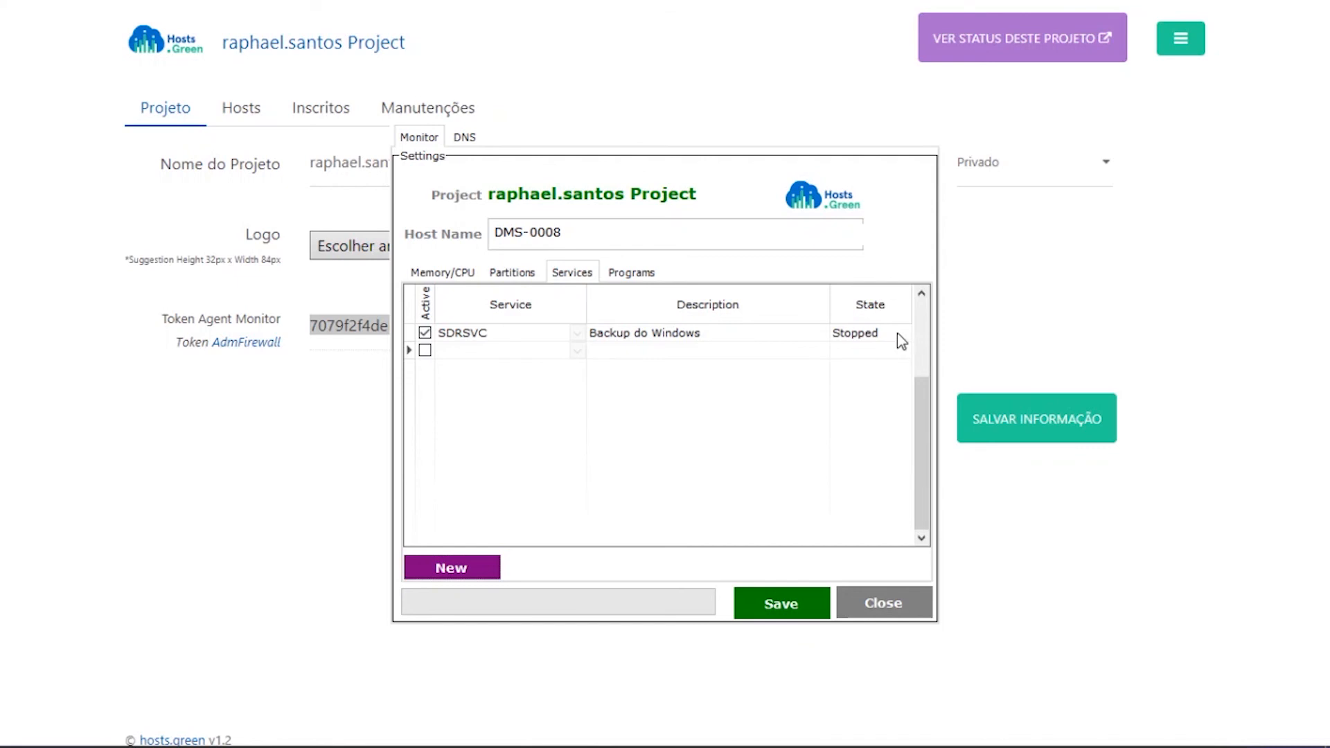
click(875, 334)
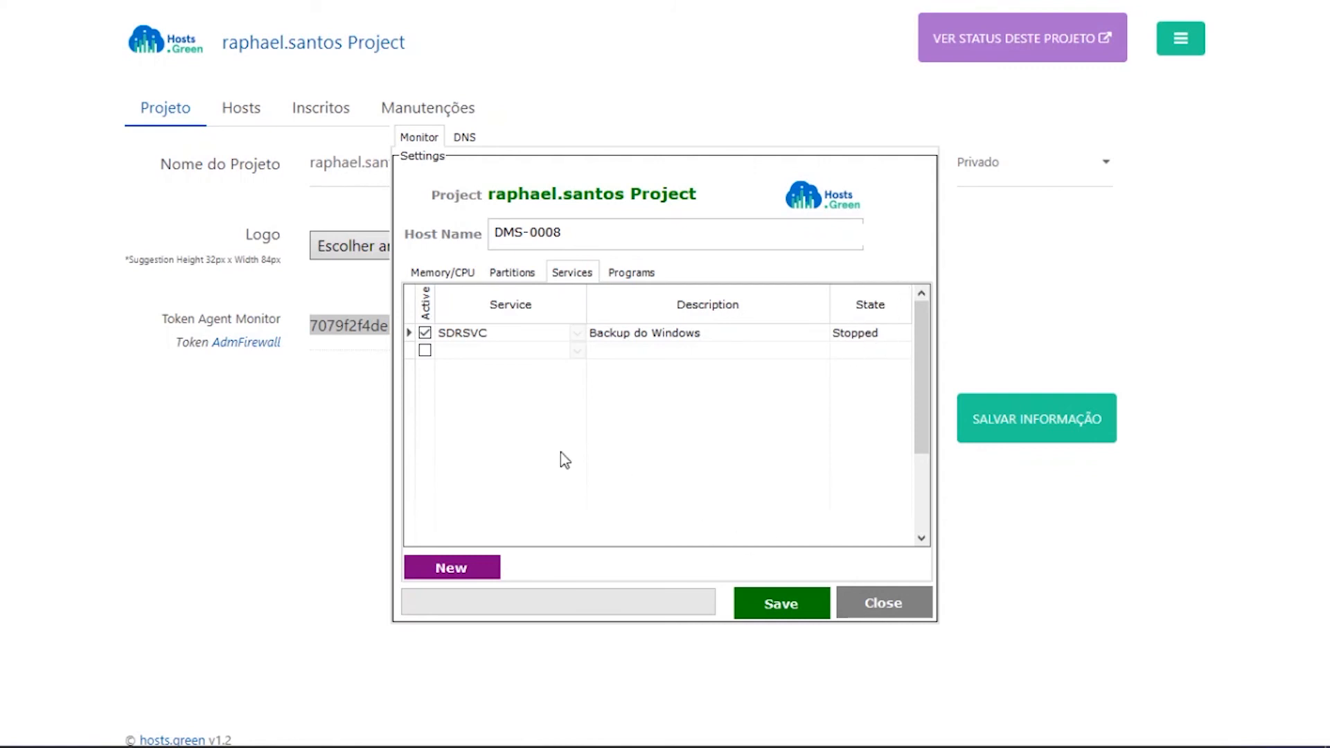
- View the executable picker for monitored programs and close it without choosing a file
click(632, 274)
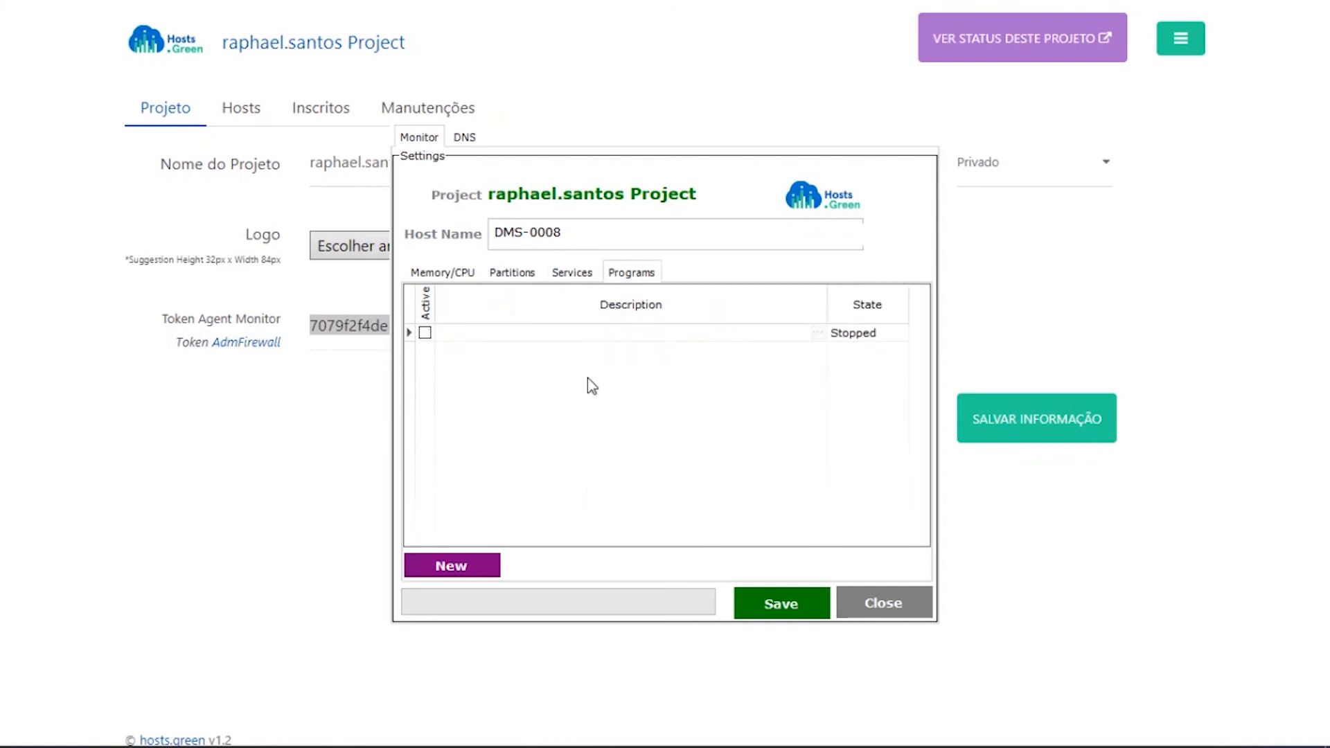
click(818, 333)
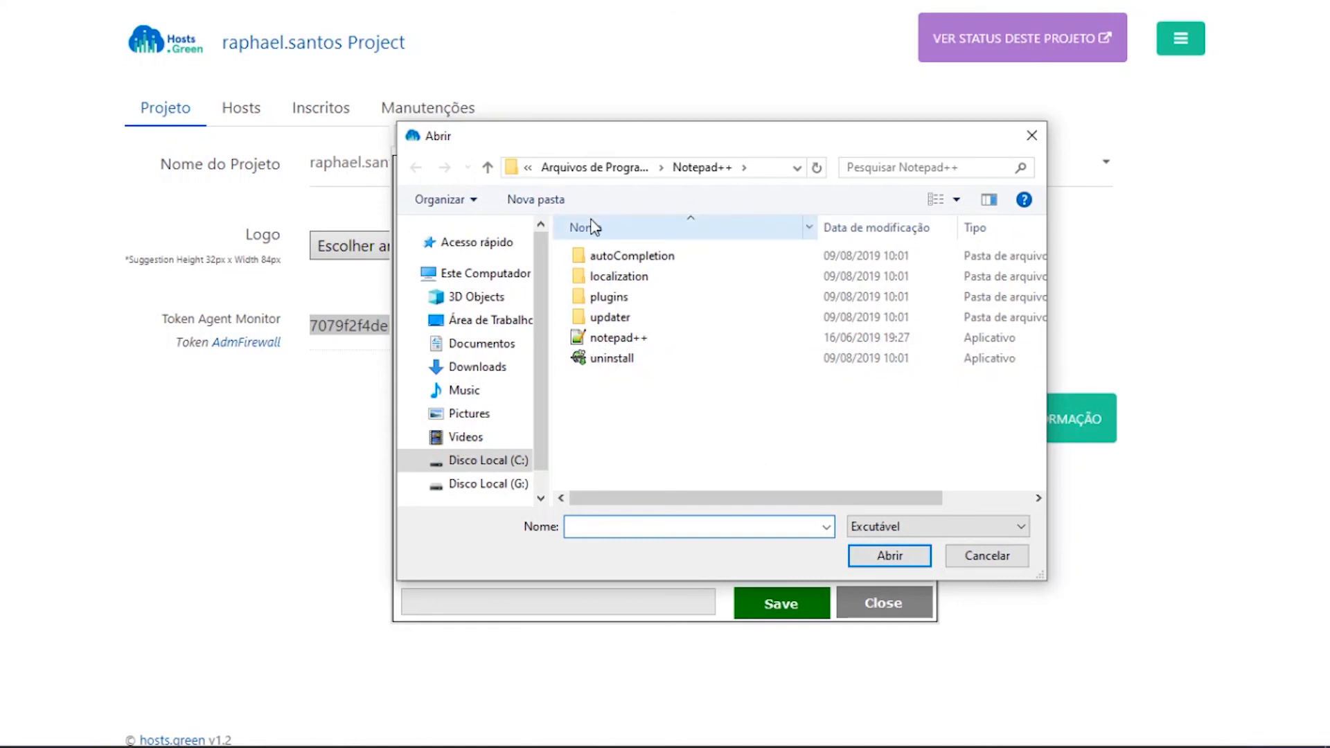
click(1032, 135)
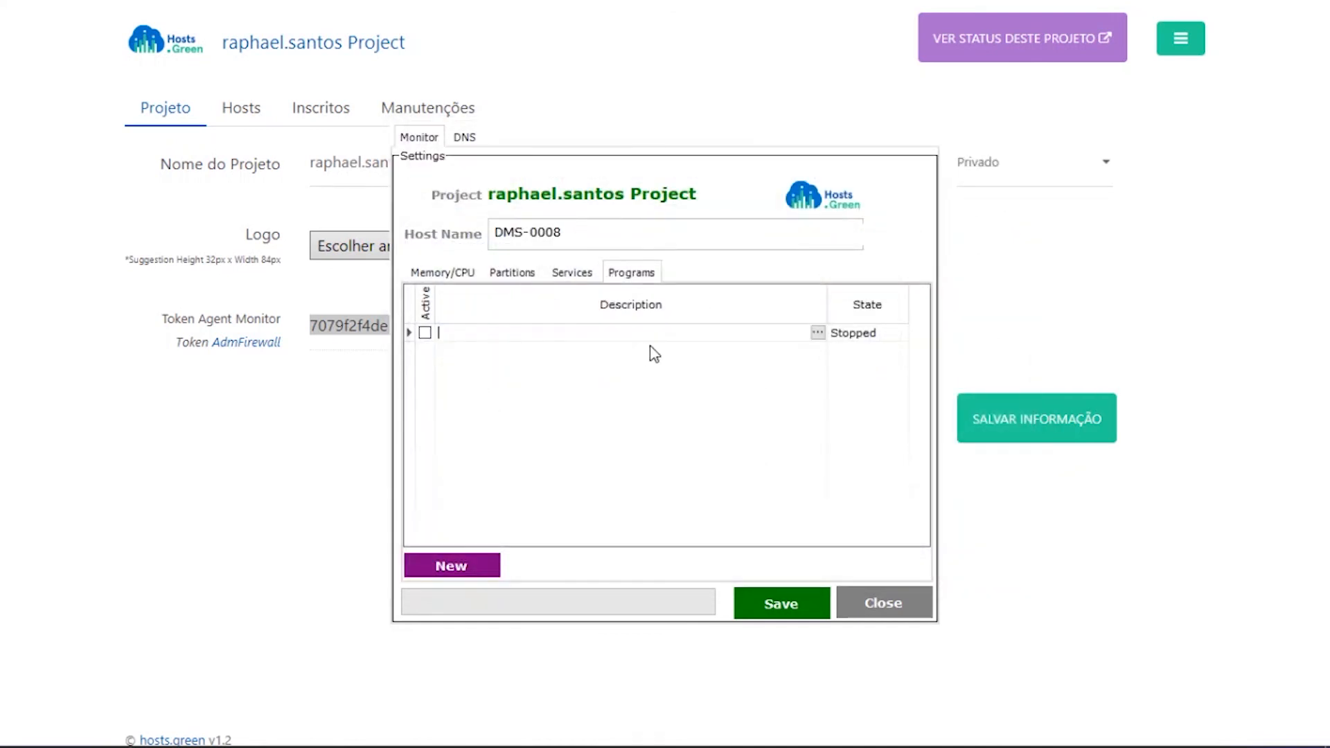
- Save the agent's monitoring settings for host DMS-0008
click(781, 607)
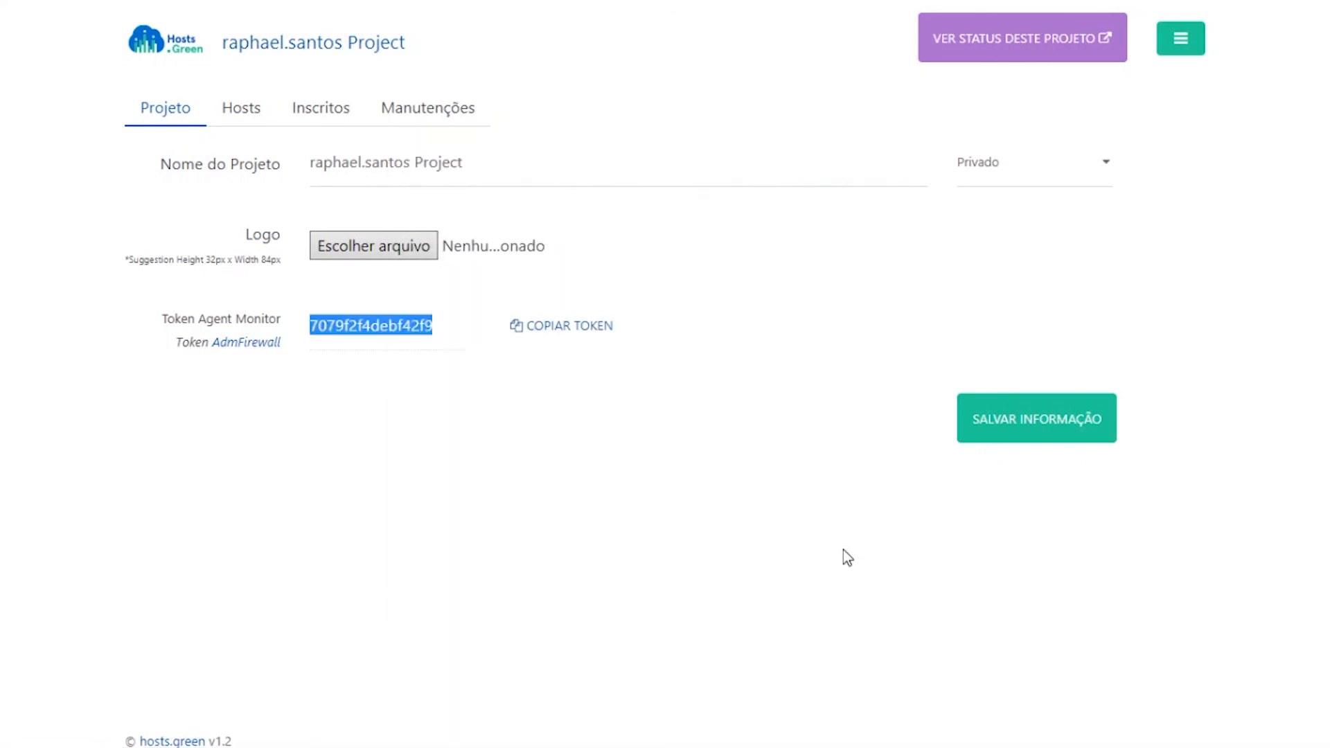
click(615, 451)
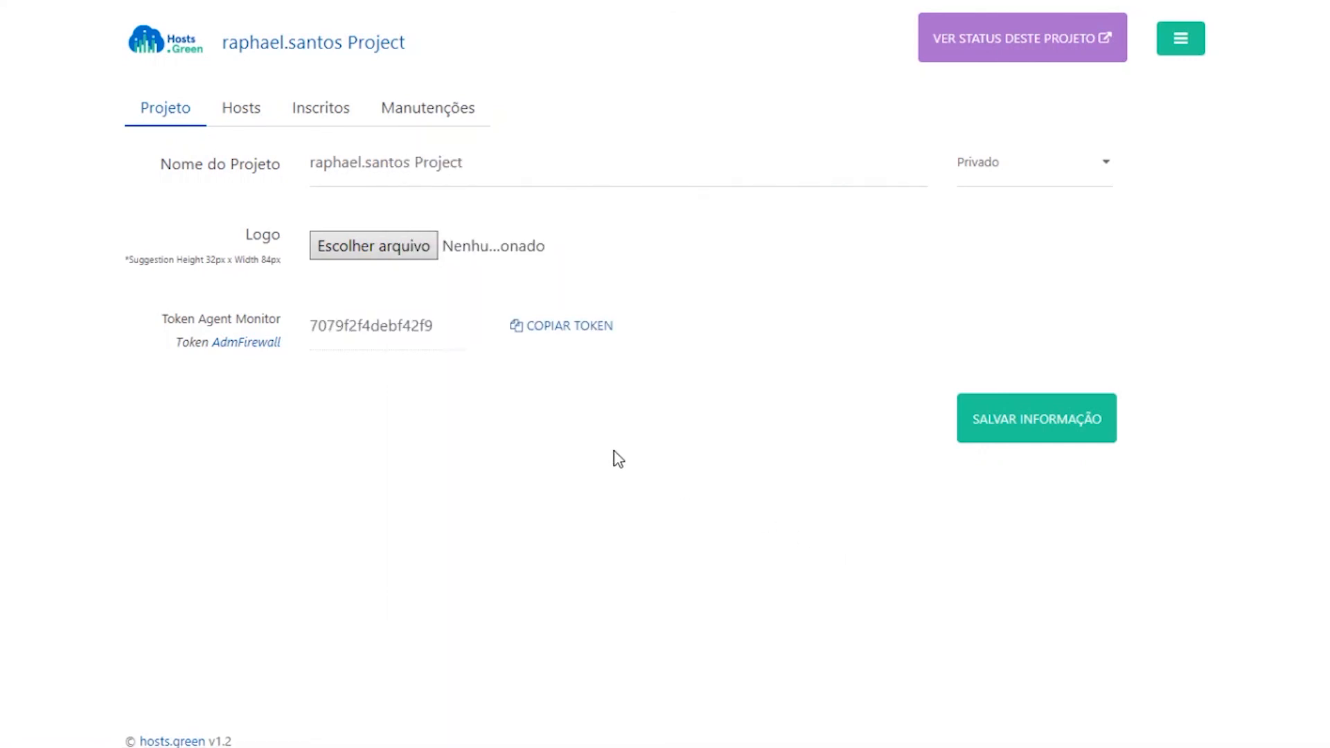
- Open the project's host list and review its entries, including the DMS-0008 agent hosts
click(247, 133)
scroll(510, 271, down, 1)
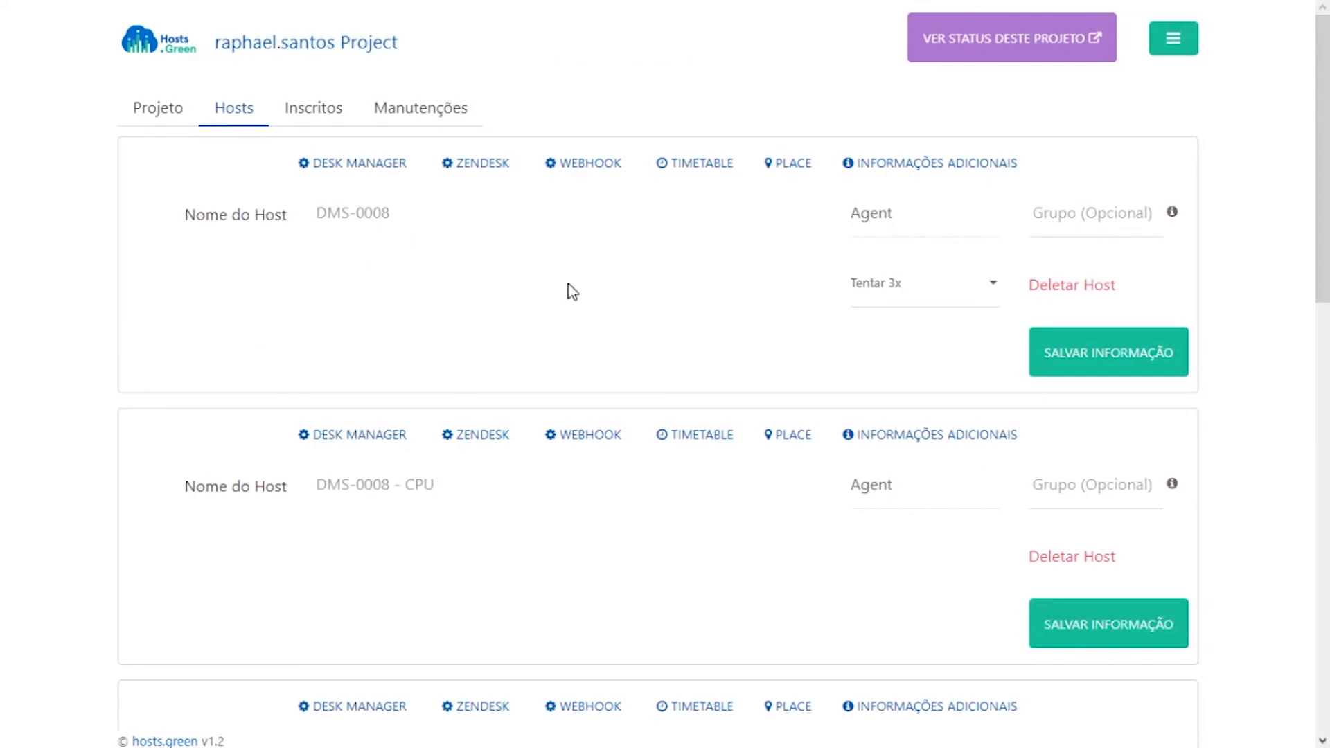
scroll(511, 256, down, 9)
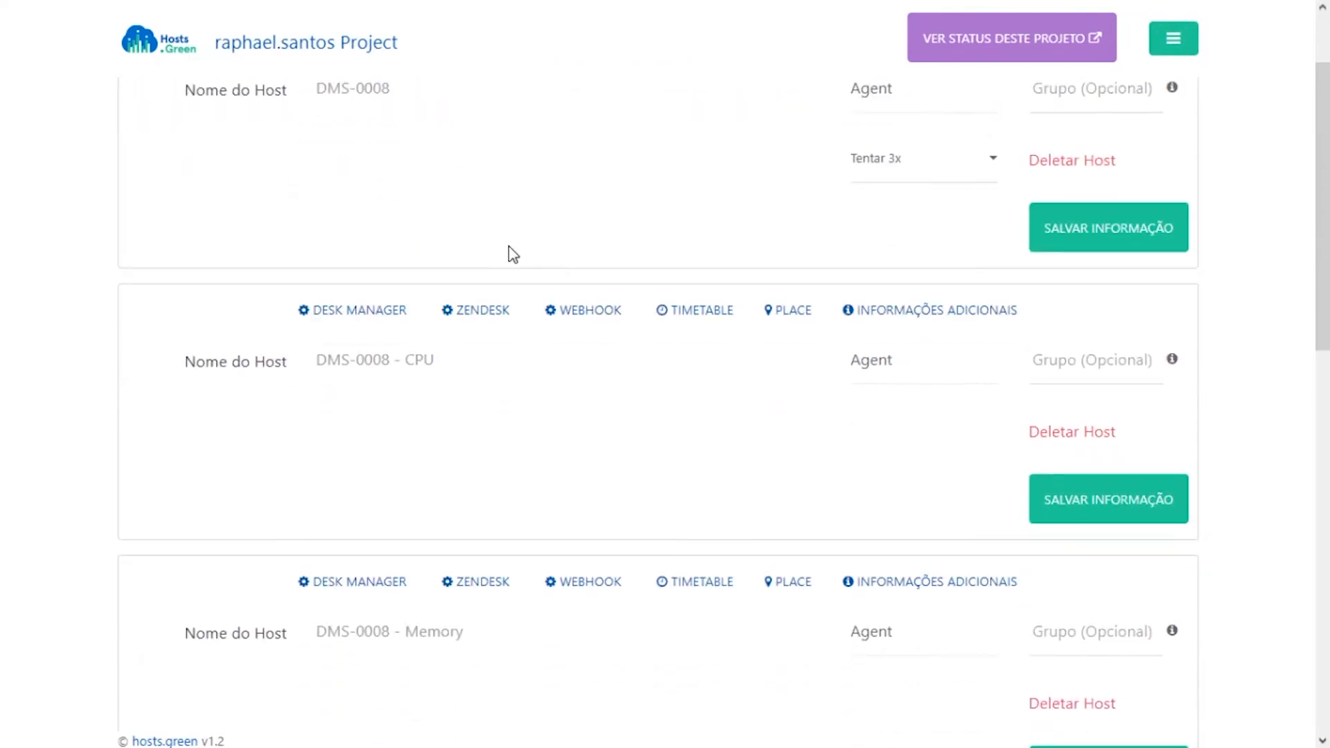
scroll(471, 372, down, 6)
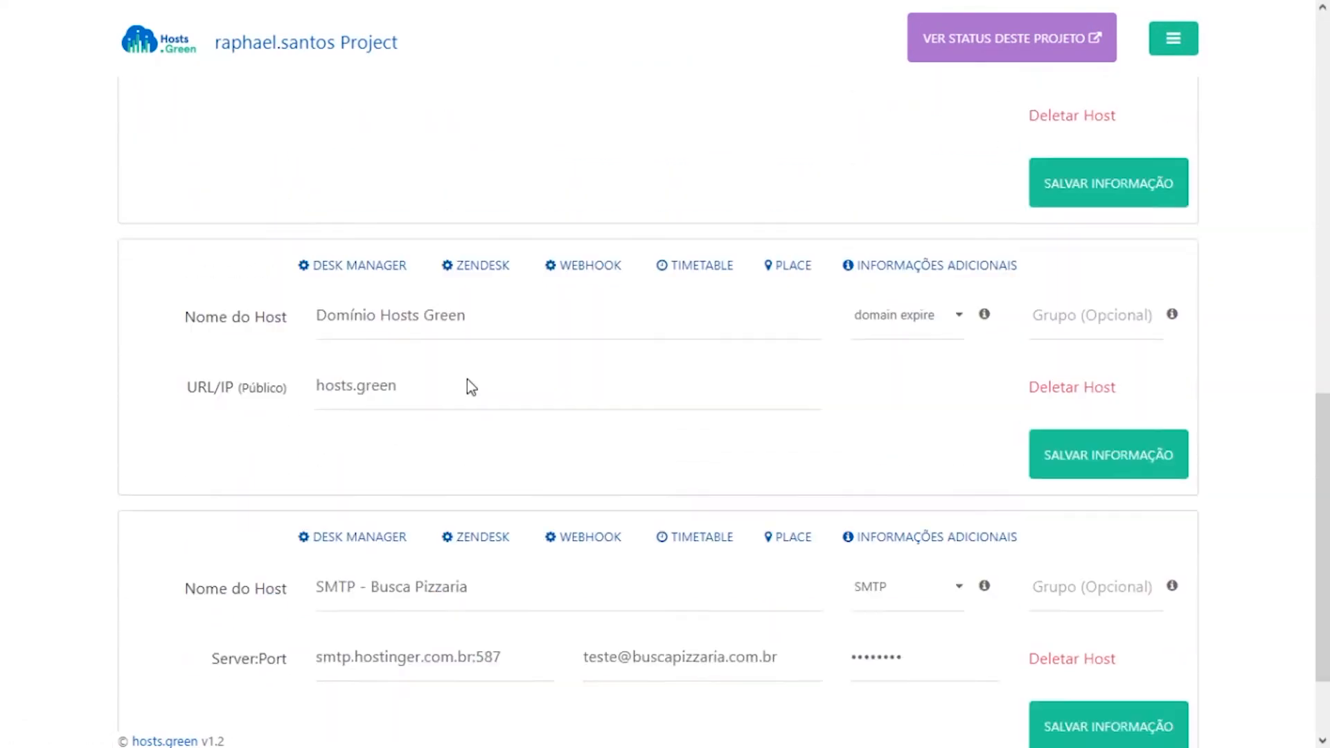
scroll(813, 484, up, 15)
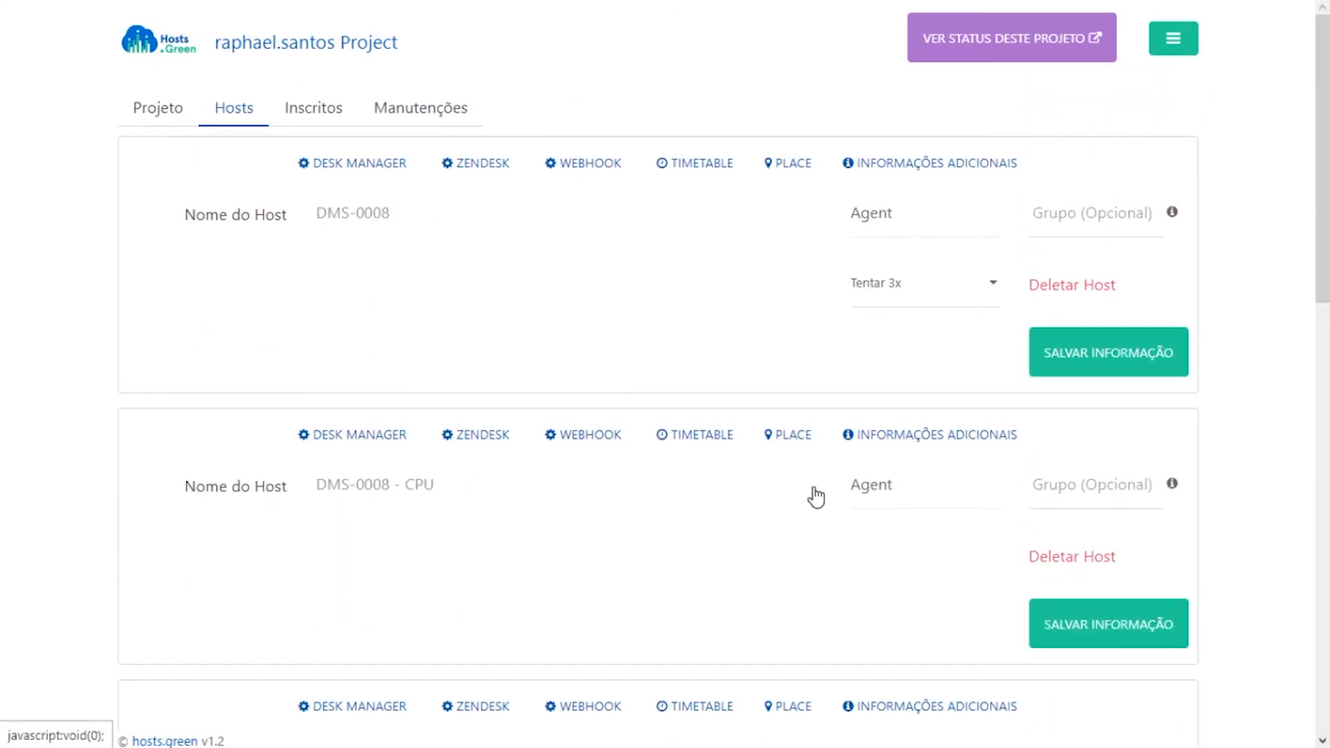